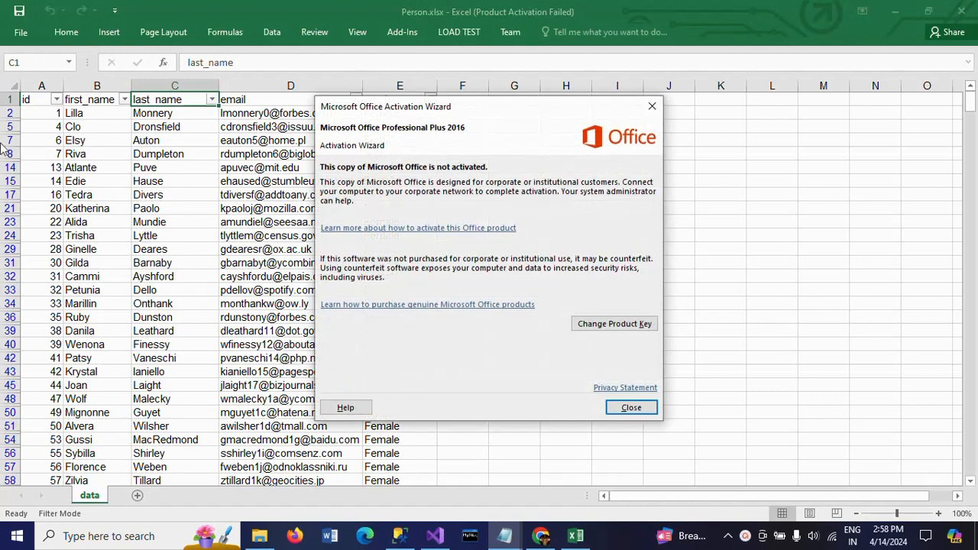
Step: Dismiss the Office activation wizard and set the gender column's filter to include all values
left_click(631, 406)
left_click(274, 288)
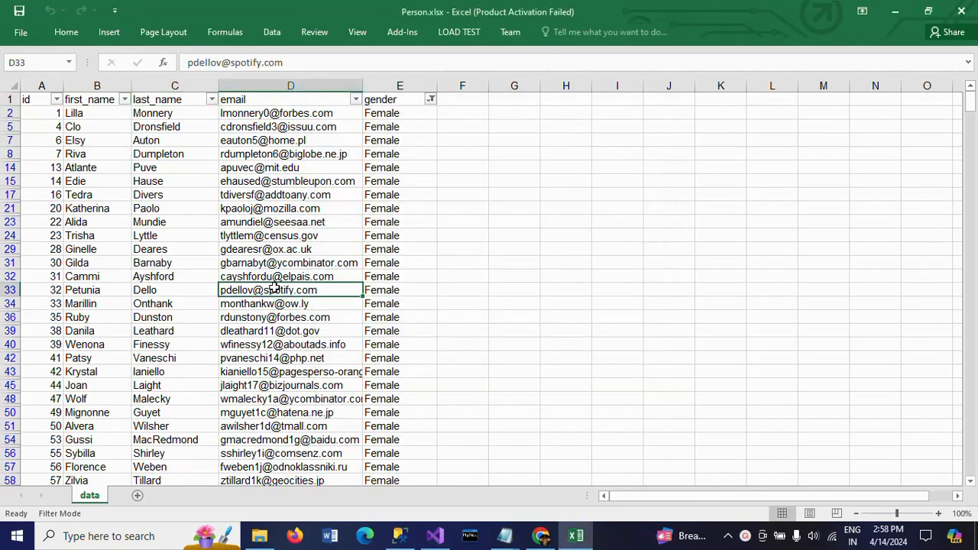
left_click(431, 100)
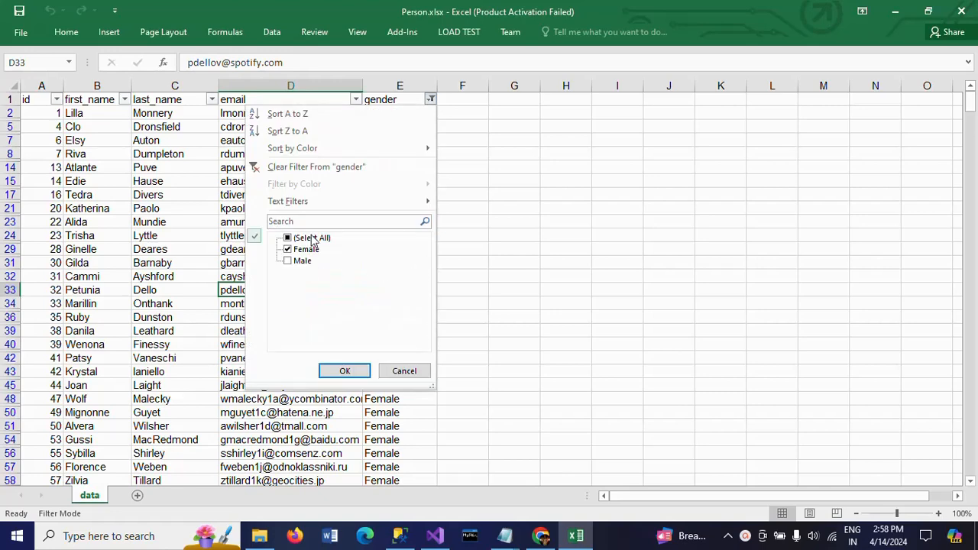
left_click(312, 239)
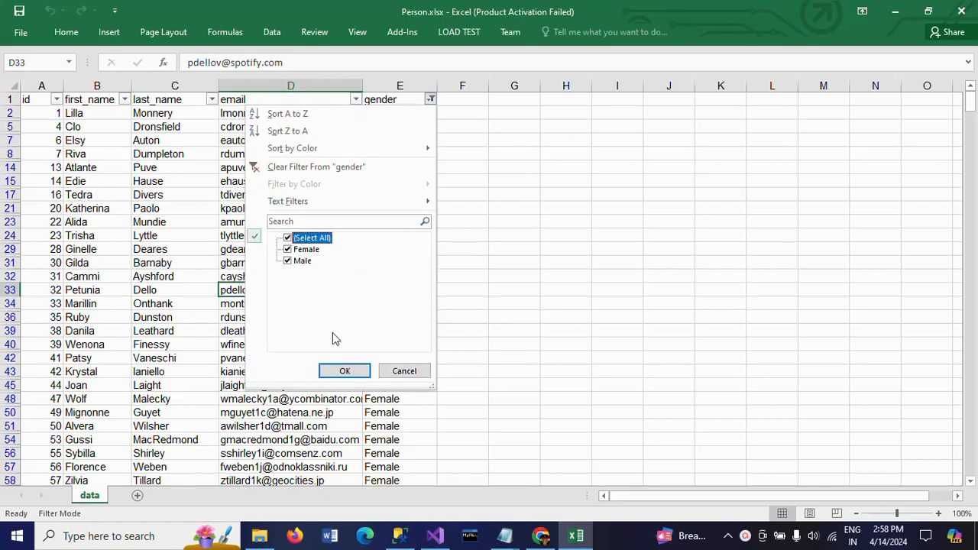
left_click(345, 371)
left_click(203, 287)
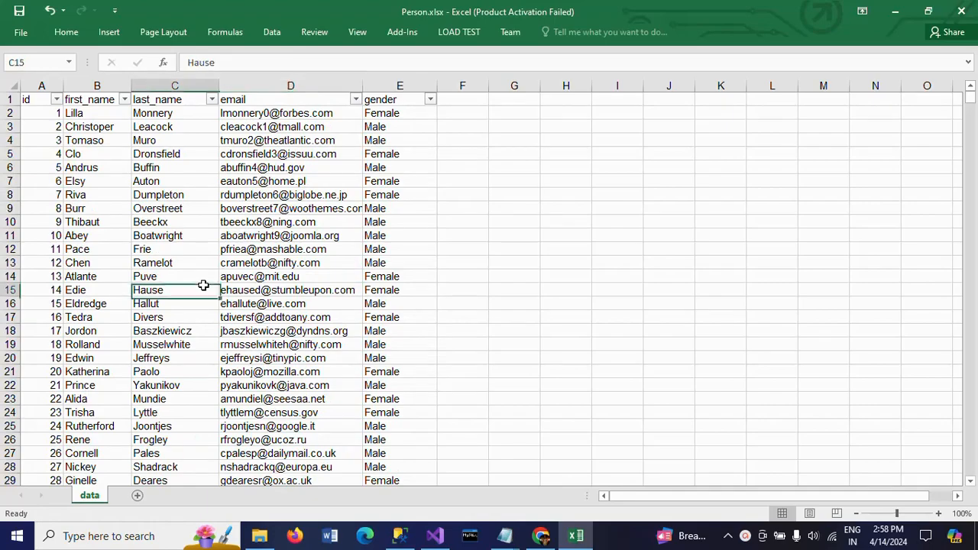
Step: Check the last record in the sheet and filter the gender column to Male only
key("ctrl+Down")
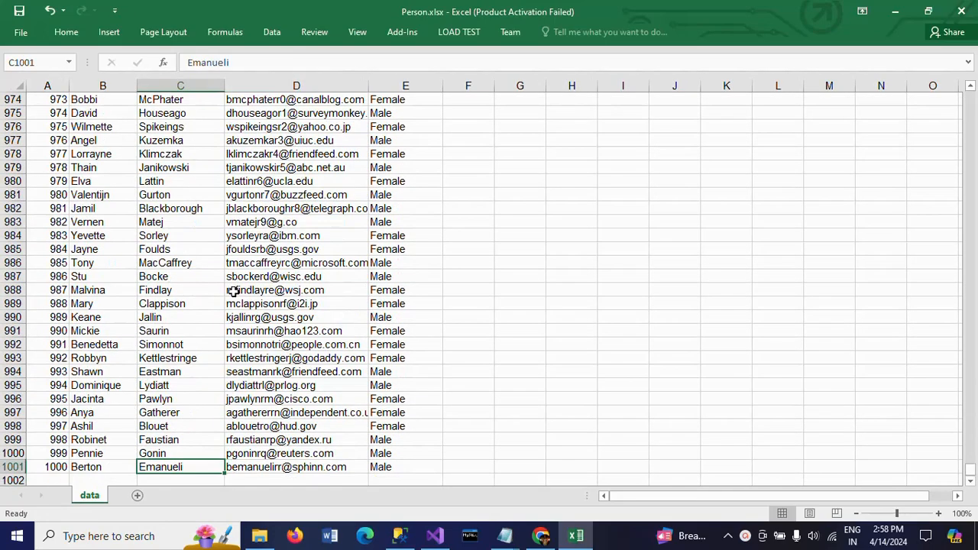
key("ctrl+Up")
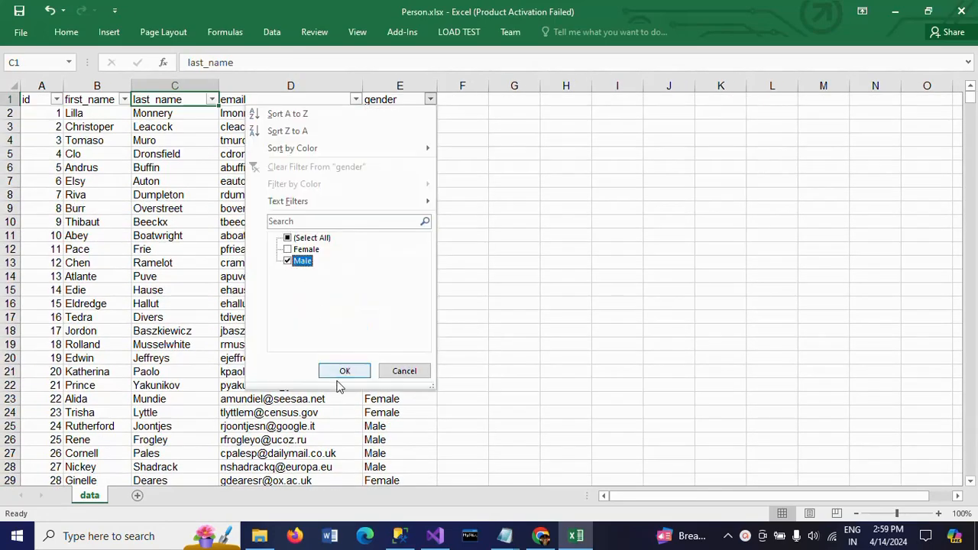
left_click(342, 371)
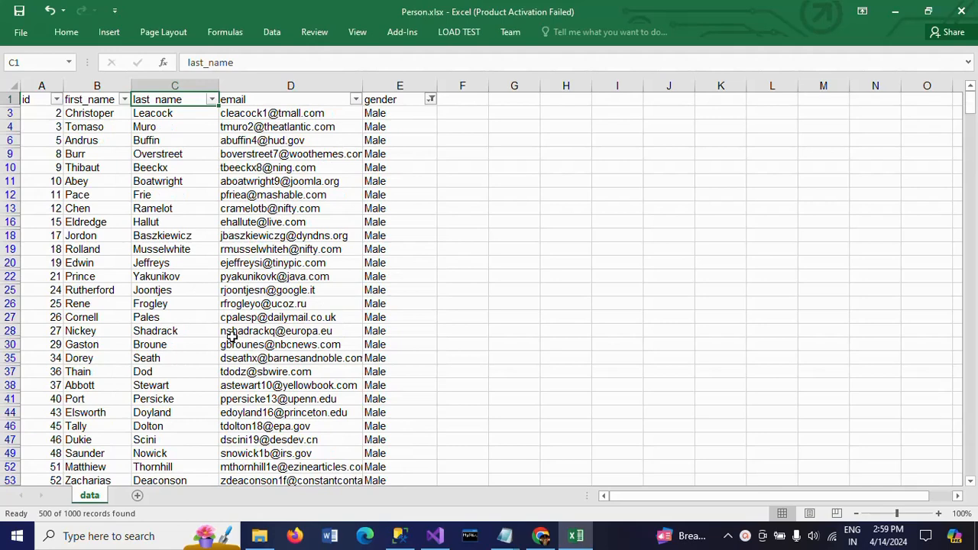
Step: Reset the gender column's filter to all values and browse the records
left_click(431, 100)
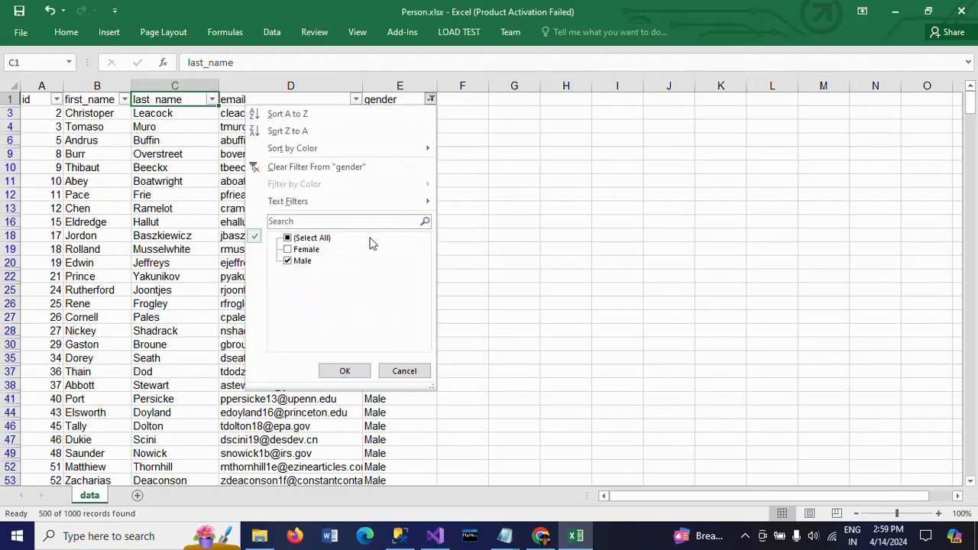
left_click(322, 241)
left_click(345, 372)
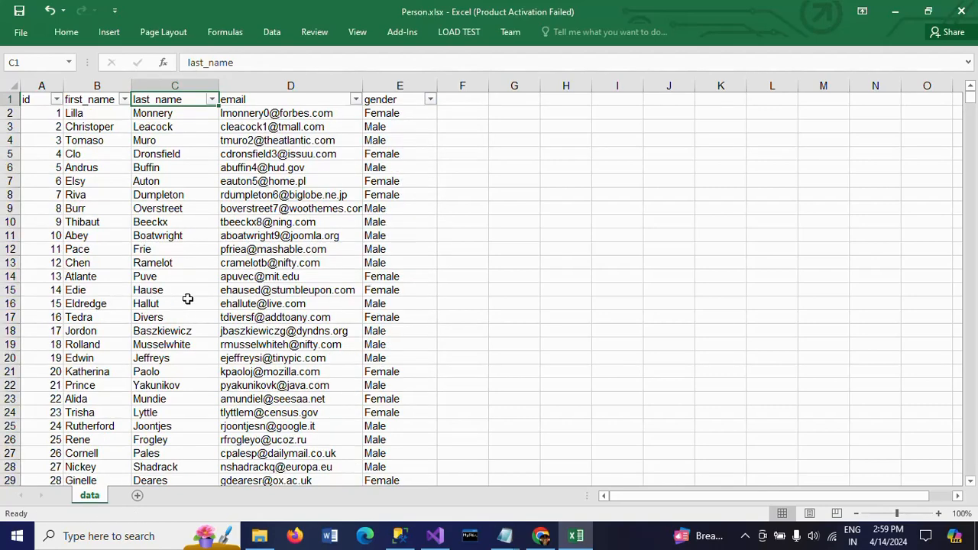
scroll(204, 285, "down", 4)
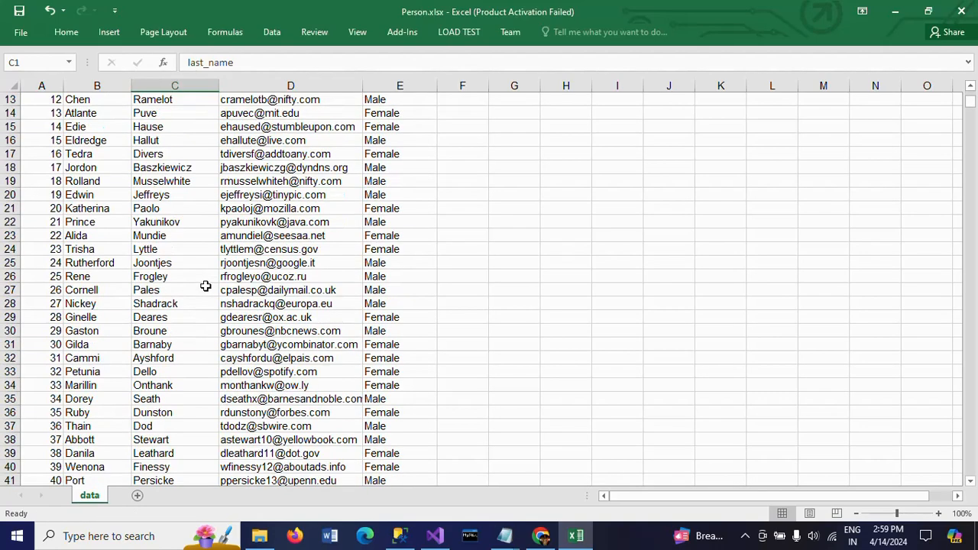
Step: View the HealthCare database in SQL Server Management Studio, and close the Person.xlsx workbook in Excel
left_click(400, 535)
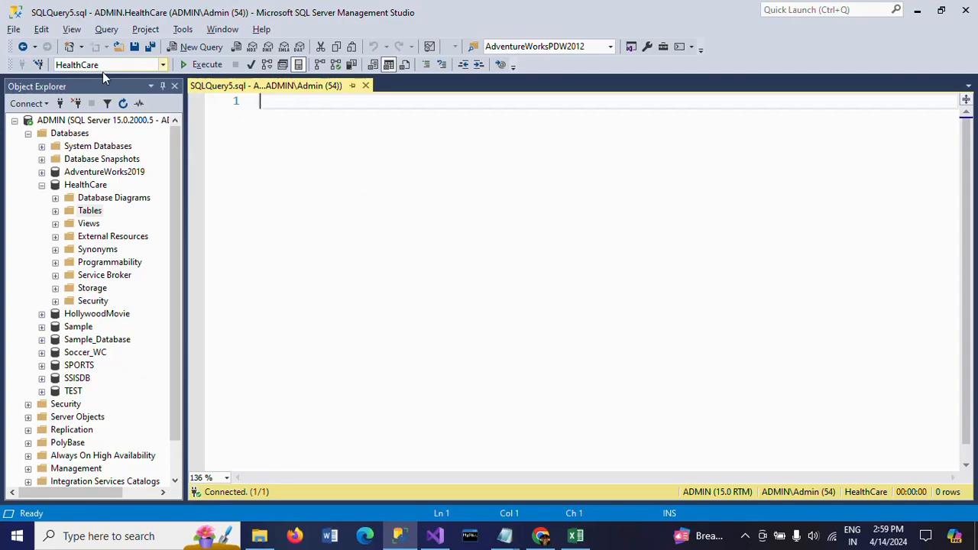
key("alt+Tab")
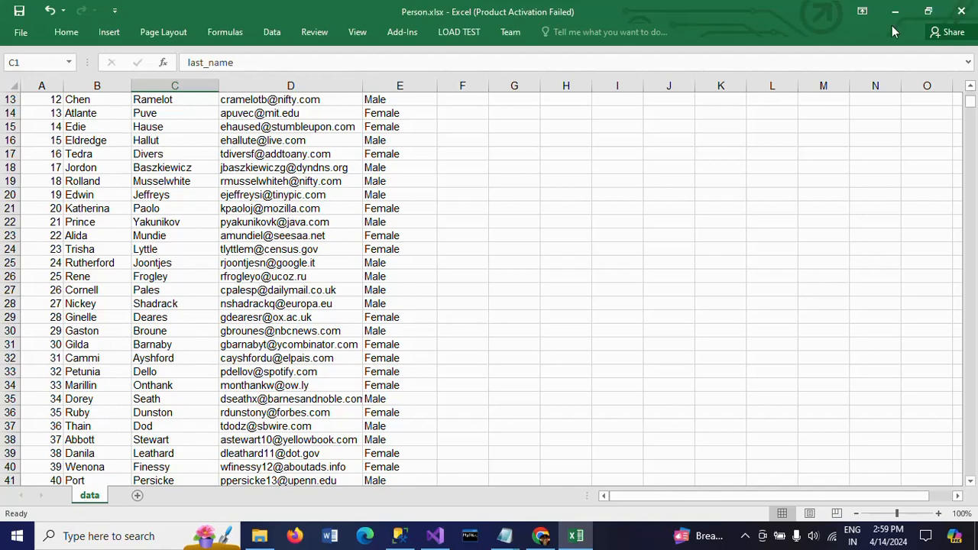
left_click(962, 10)
left_click(433, 284)
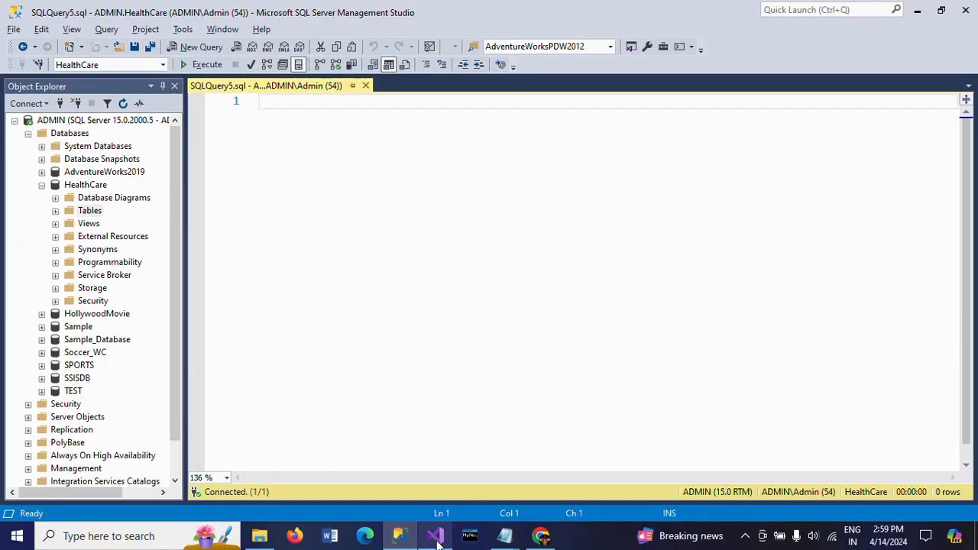
Step: Switch to Visual Studio, add a Data Flow Task to Package22's control flow and open its data flow
left_click(436, 537)
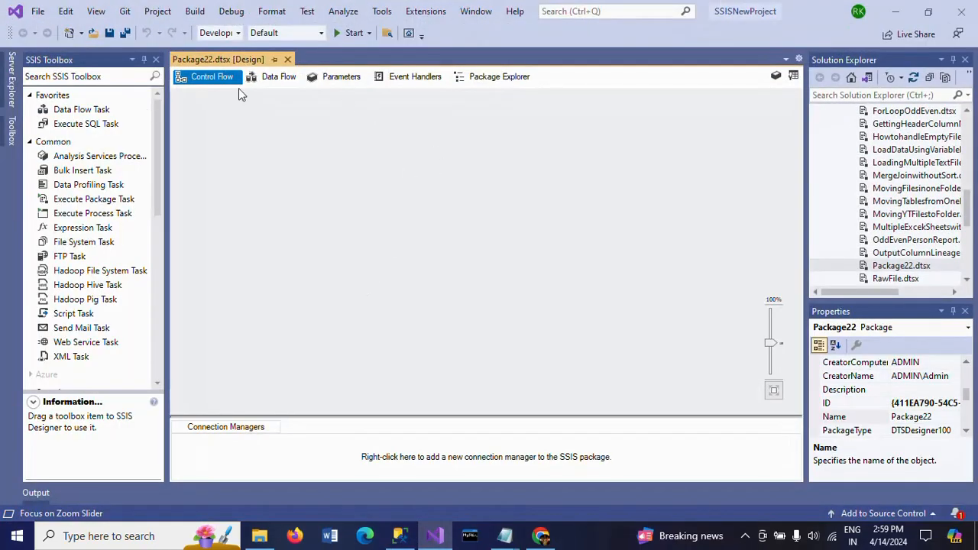
left_click_drag(71, 112, 416, 133)
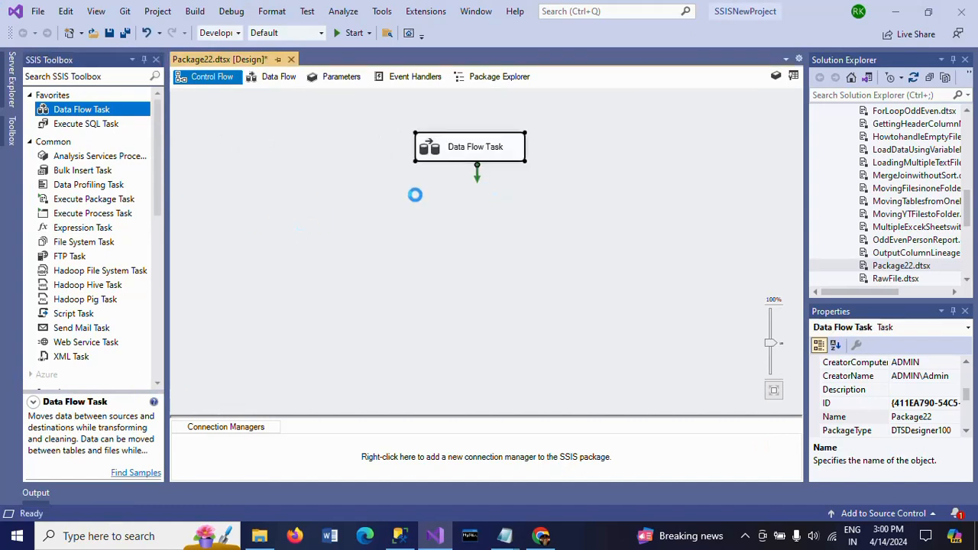
left_click(403, 177)
double_click(425, 150)
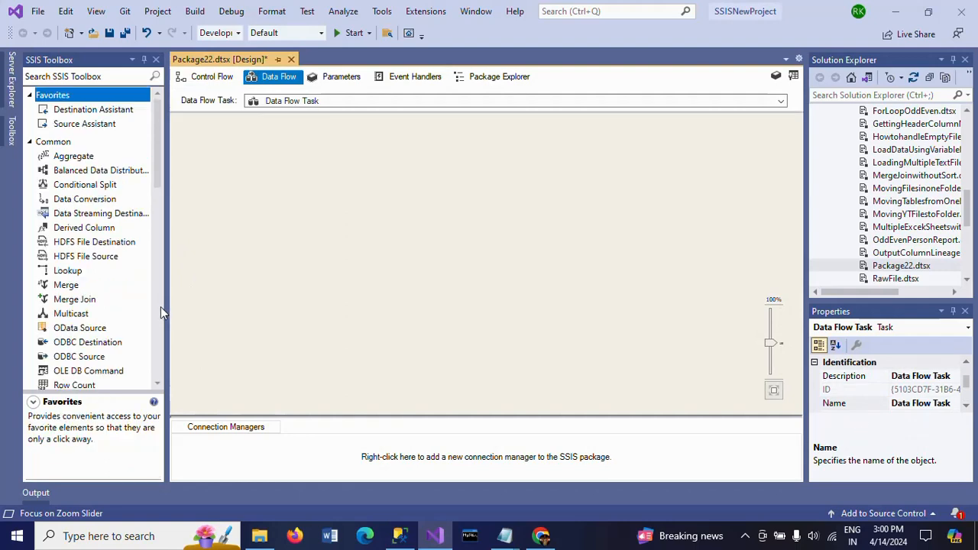
Step: Add an Excel Source component to the data flow
scroll(160, 307, "down", 15)
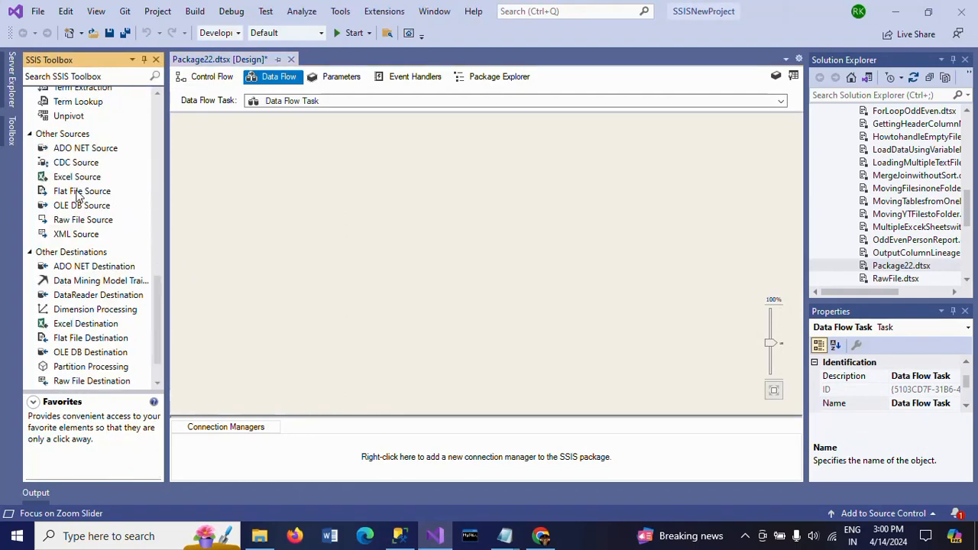
left_click(76, 176)
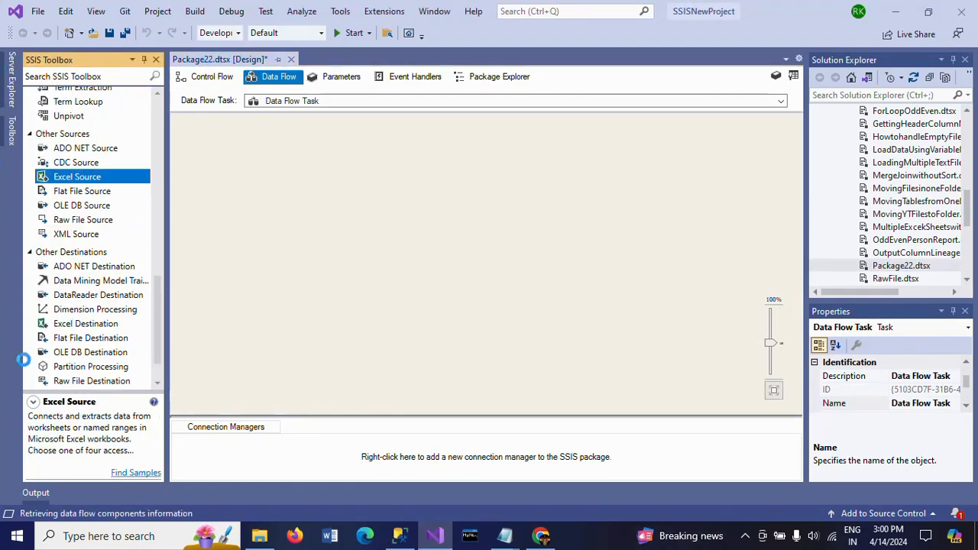
left_click(368, 153)
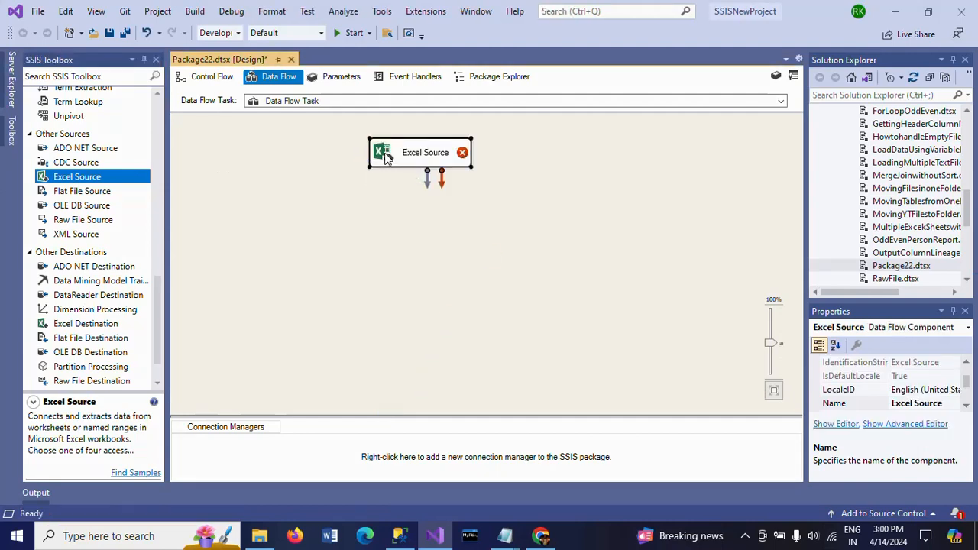
Step: Create an Excel connection manager in the Excel Source for Person.xlsx on the Desktop, with the first row as column names
double_click(386, 157)
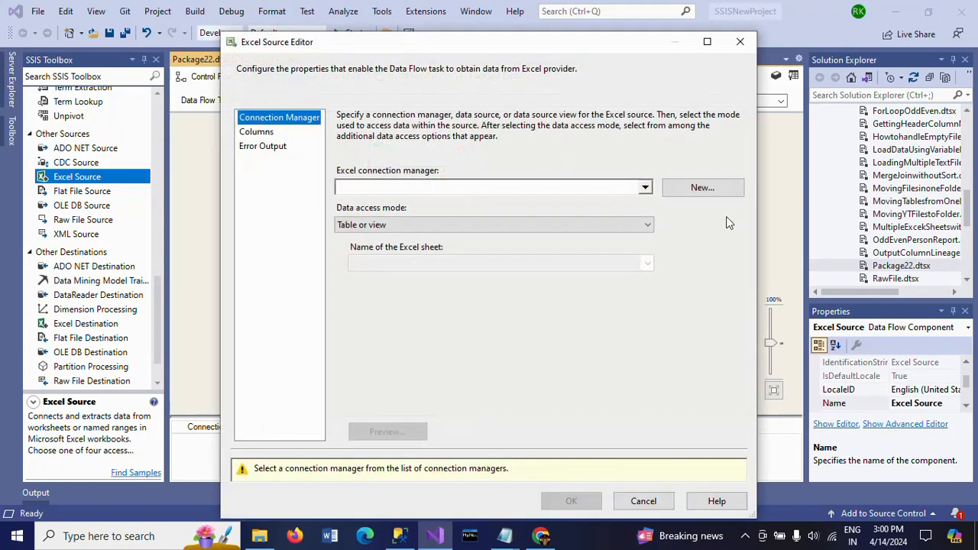
left_click(704, 191)
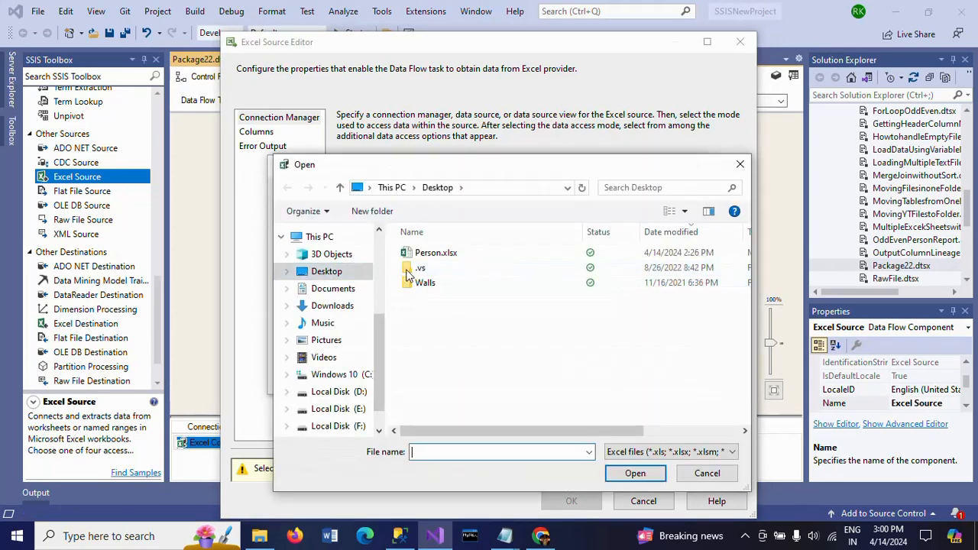
left_click(436, 253)
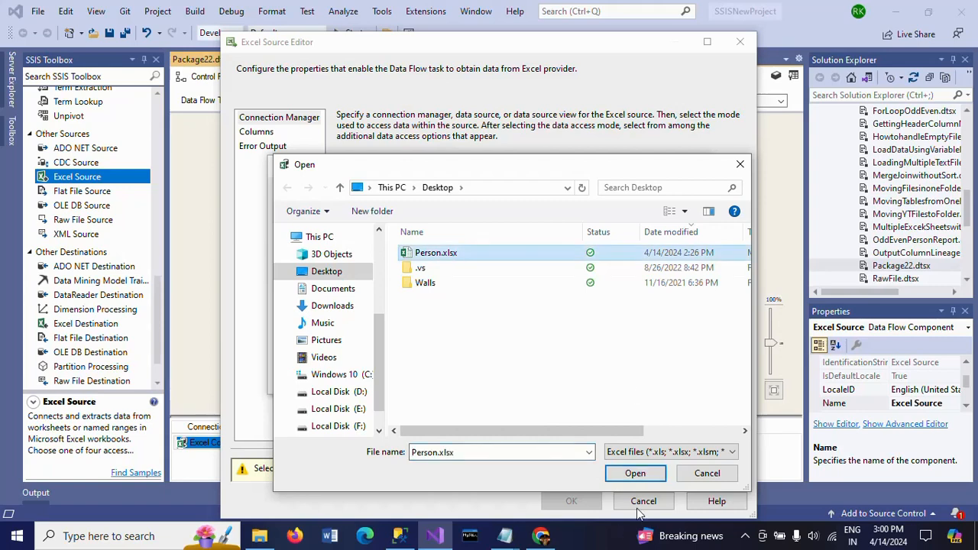
left_click(635, 473)
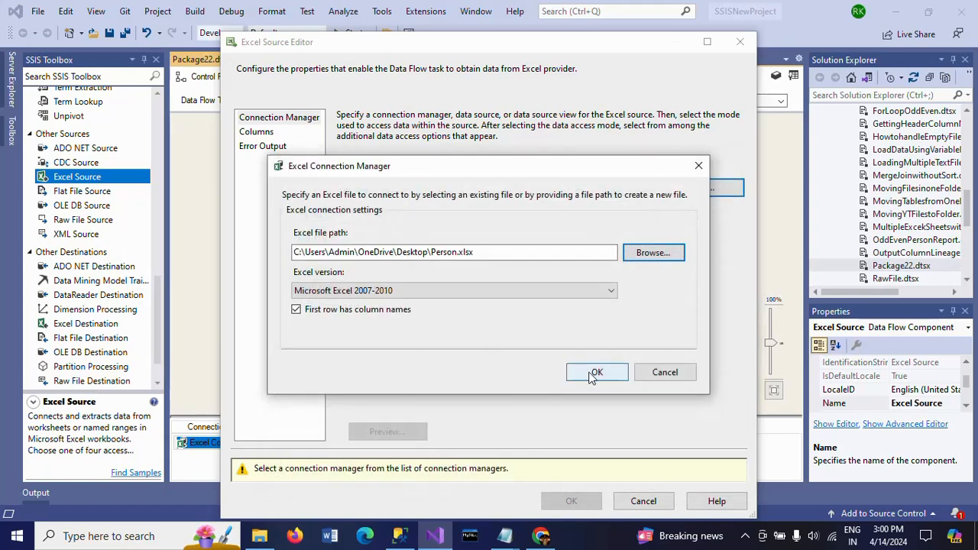
key("Return")
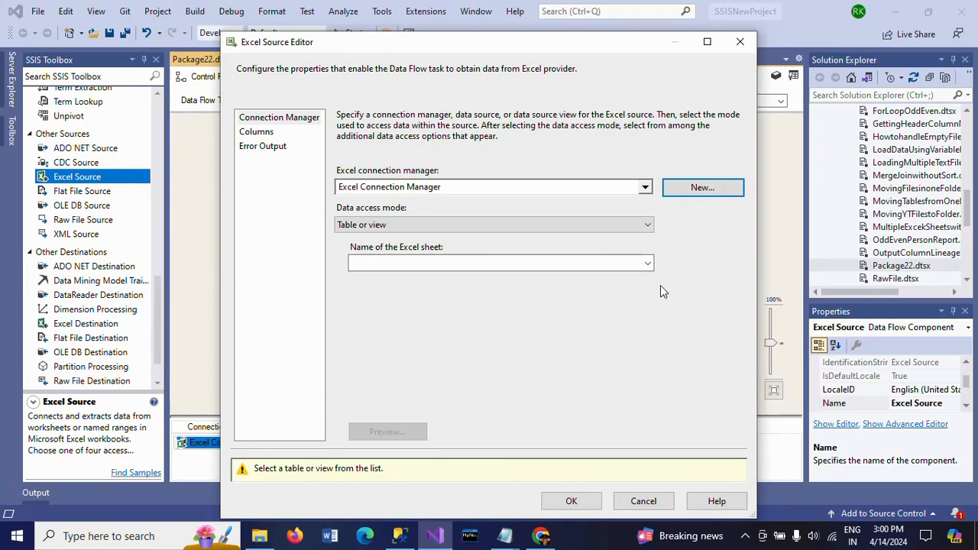
Step: Select the data$ sheet for the Excel Source, review its columns and accept the configuration
left_click(647, 263)
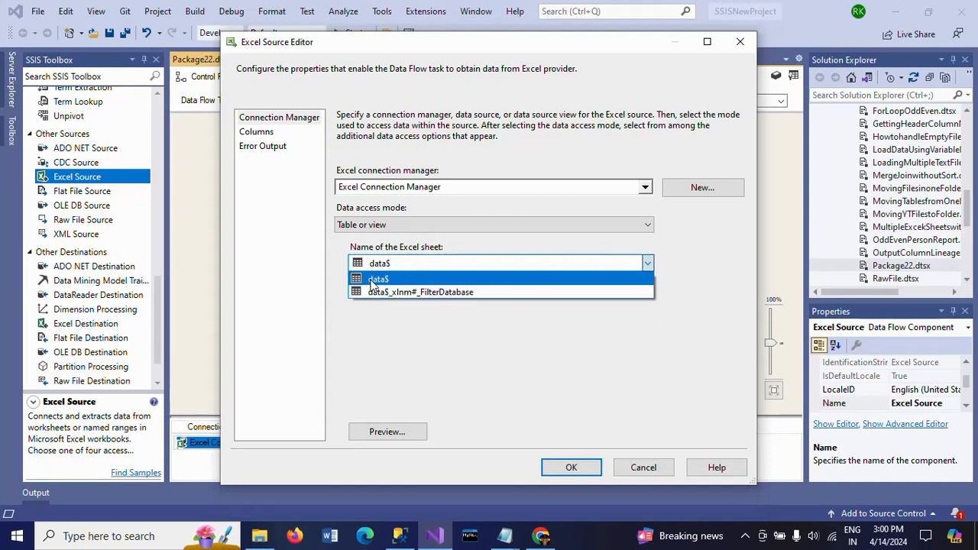
left_click(373, 280)
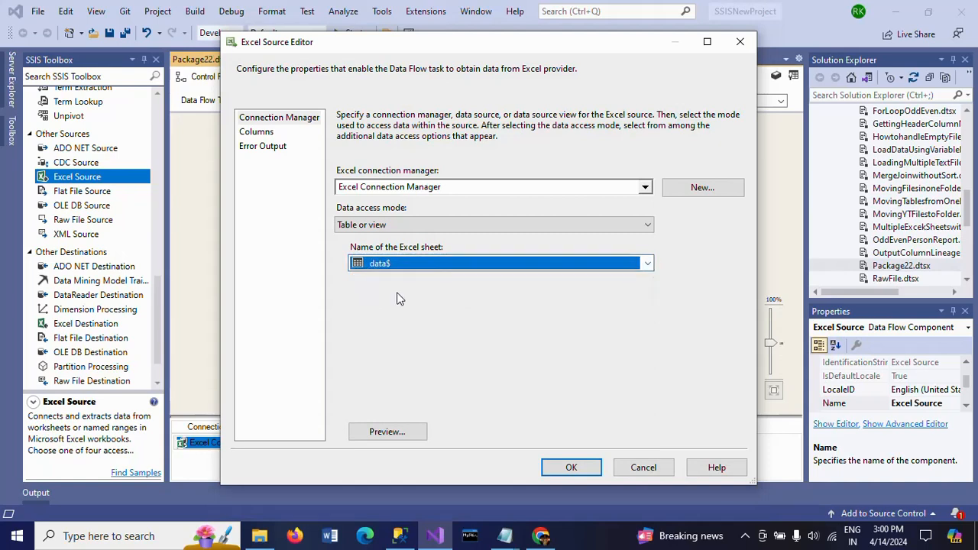
left_click(257, 132)
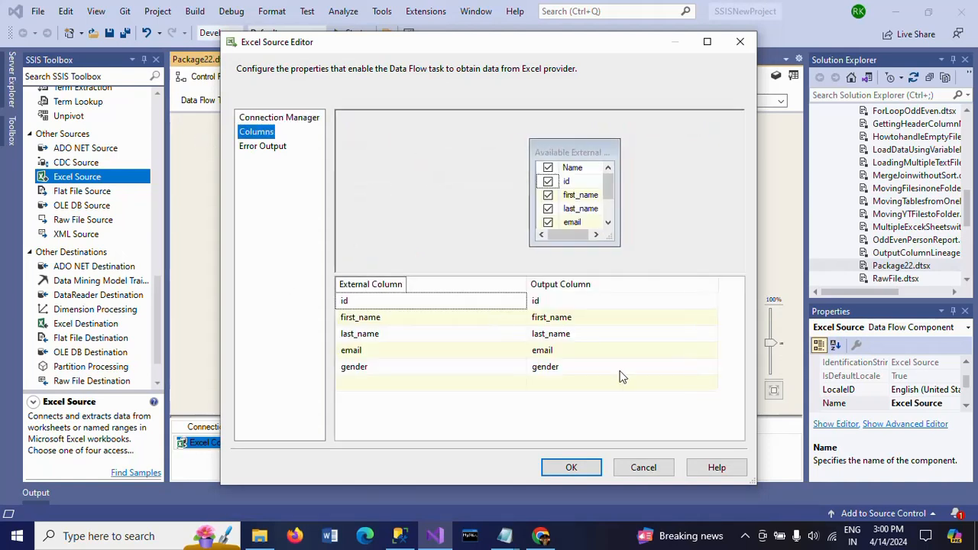
left_click(570, 469)
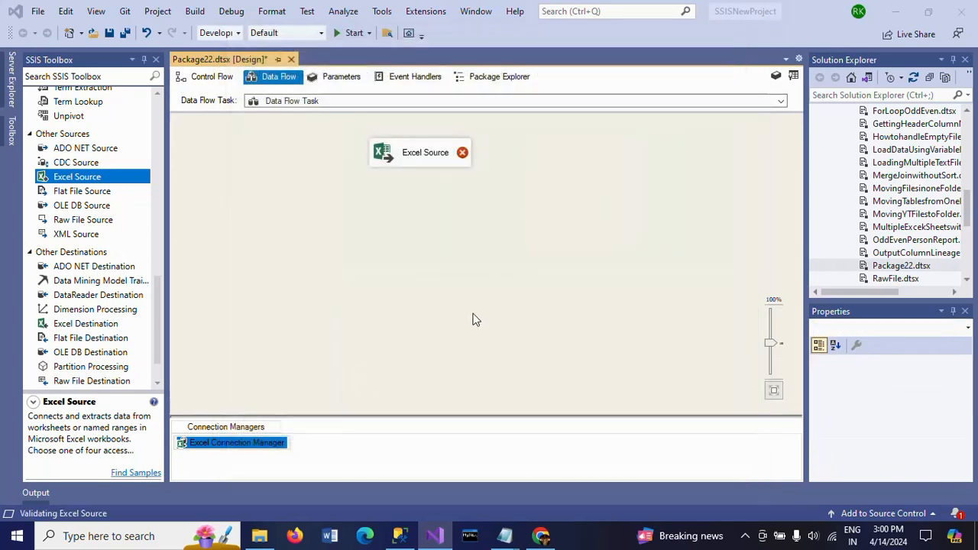
left_click(468, 281)
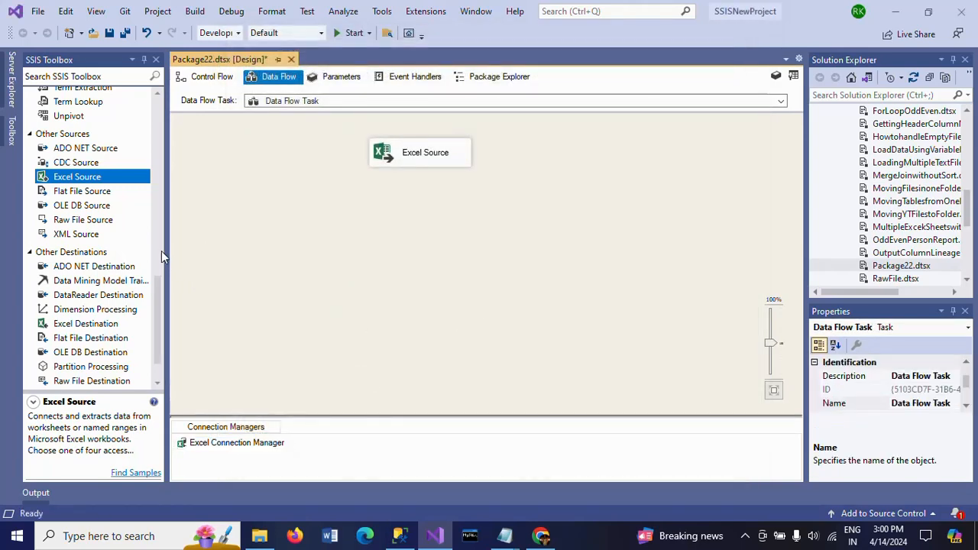
Step: Add a Conditional Split transformation below the Excel Source and feed it the source's main output
scroll(156, 229, "up", 5)
scroll(153, 174, "up", 8)
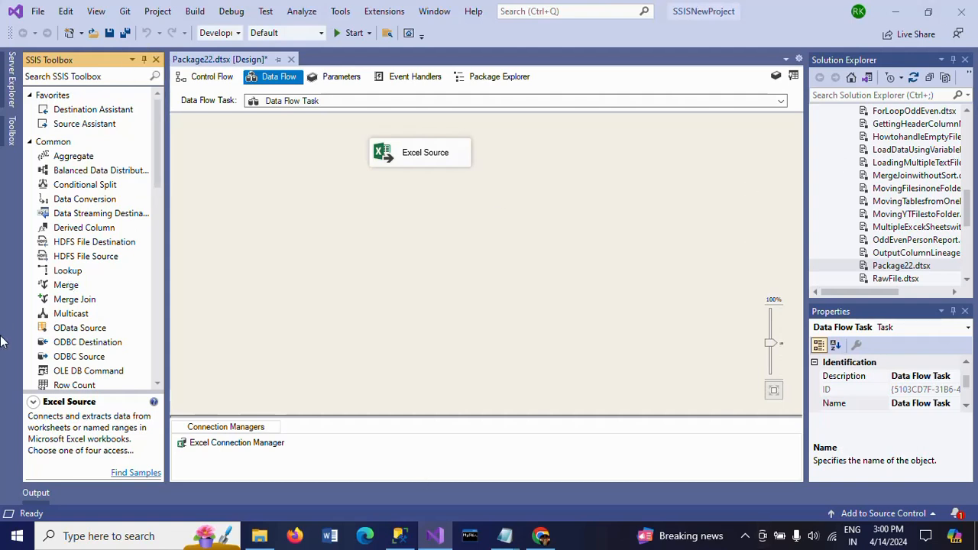
left_click_drag(79, 189, 486, 205)
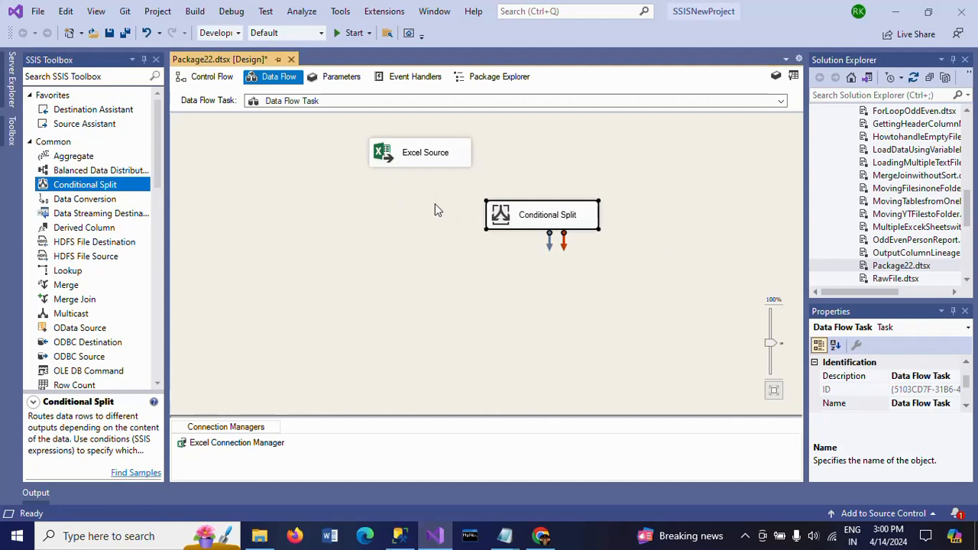
left_click(427, 161)
left_click_drag(429, 191, 411, 224)
left_click(504, 263)
left_click(527, 224)
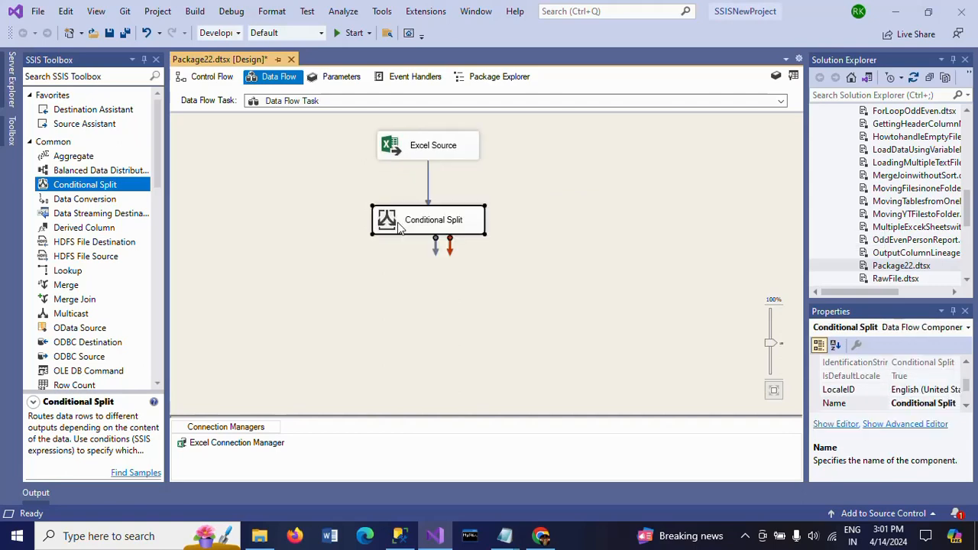
Step: Add a condition to the Conditional Split on the gender column: [gender]=="Female"
double_click(412, 221)
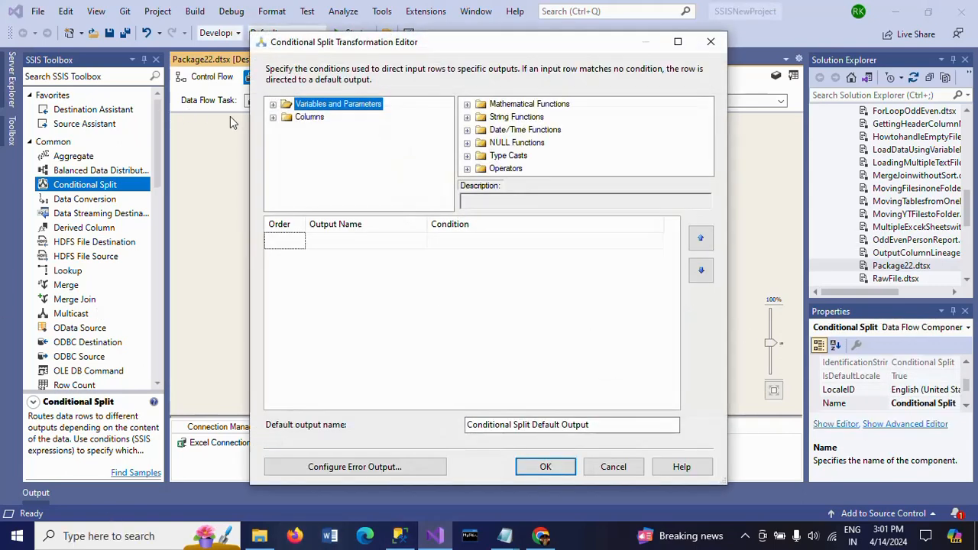
left_click(273, 118)
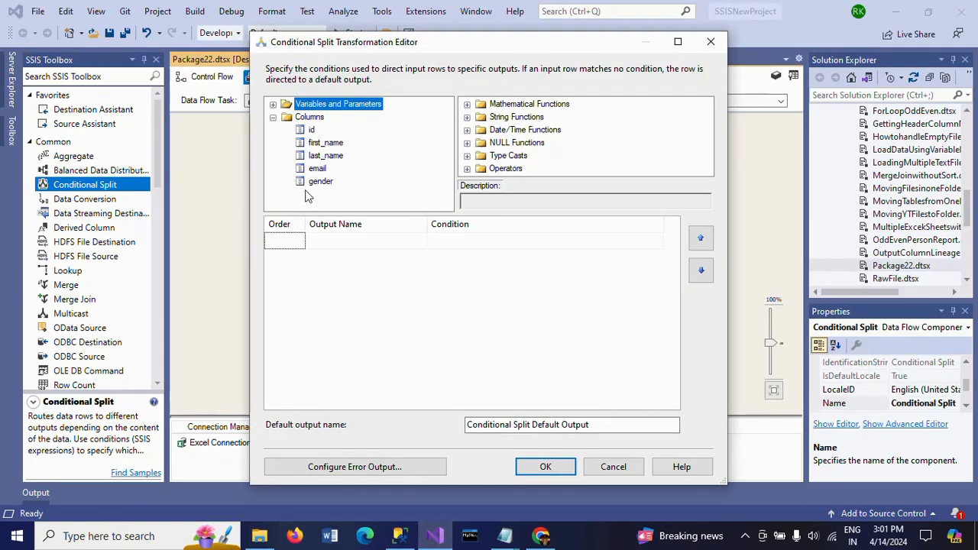
left_click_drag(320, 182, 451, 252)
left_click(494, 240)
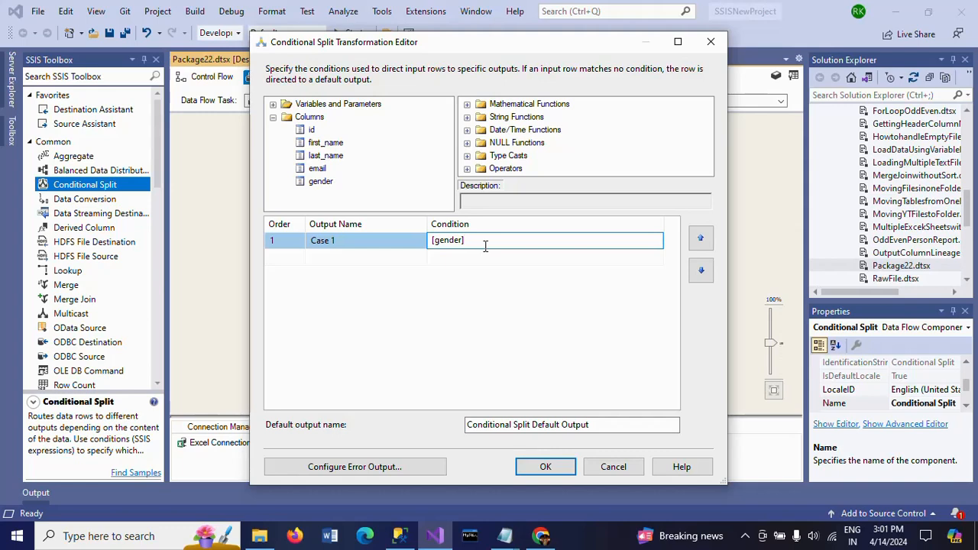
type("==\"Fe")
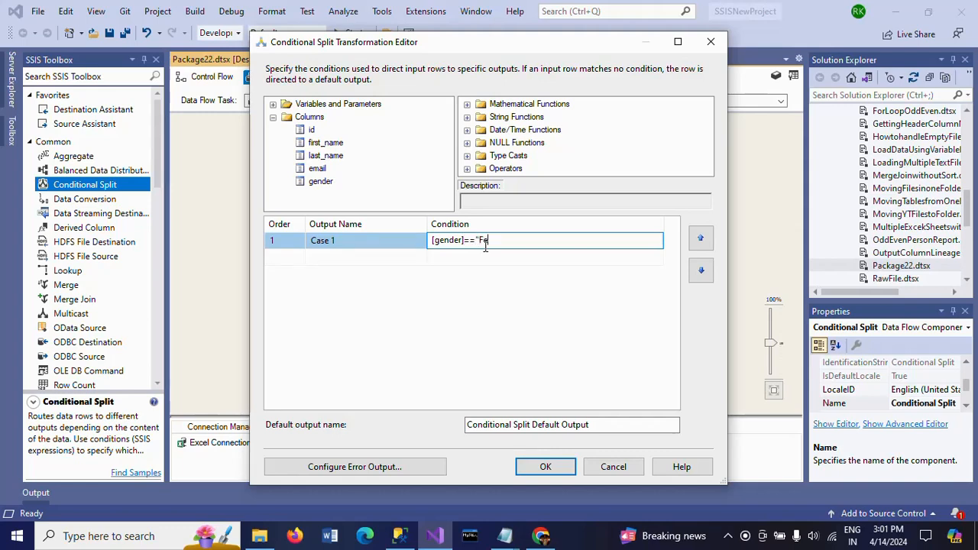
type("male")
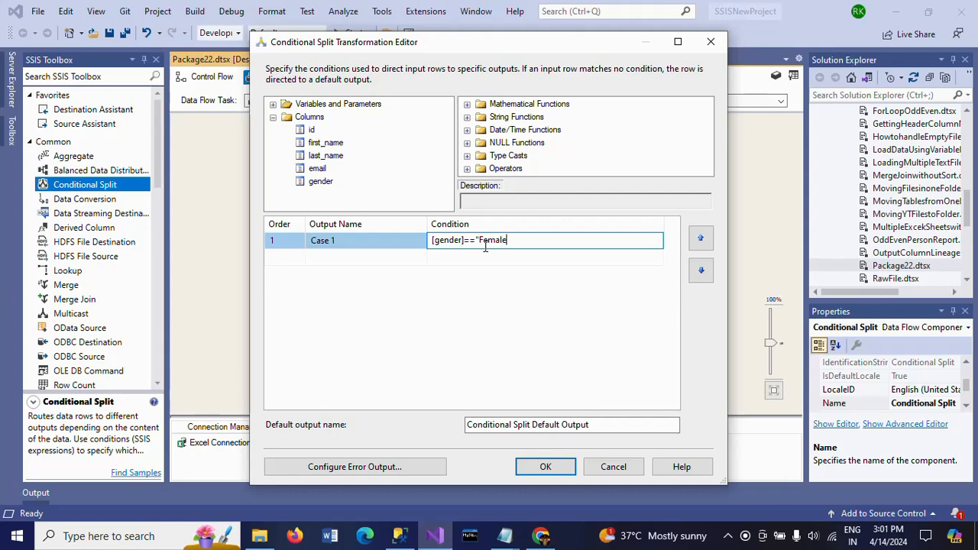
Step: Rename the output of the gender condition to Female
left_click(363, 241)
key("BackSpace")
key("BackSpace")
key("BackSpace")
key("BackSpace")
key("BackSpace")
key("BackSpace")
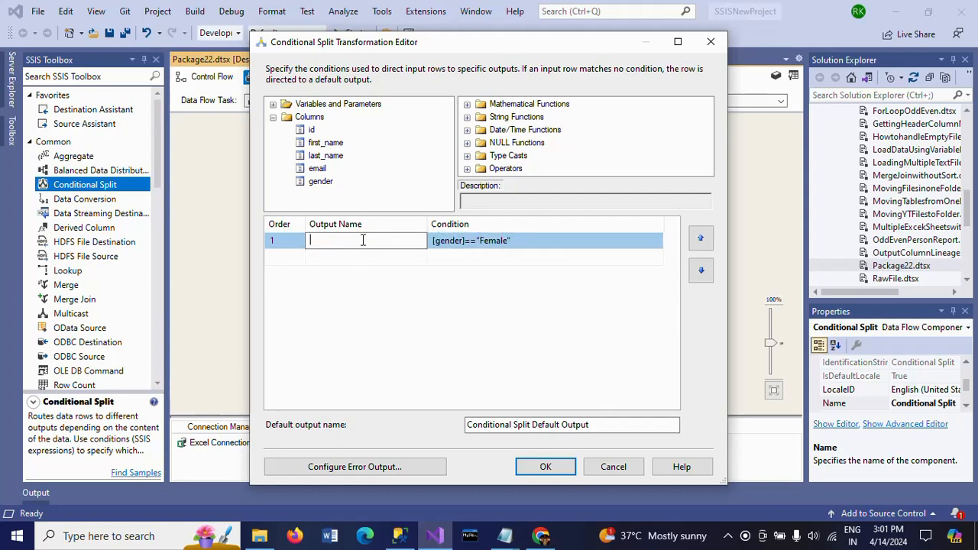
type("Female")
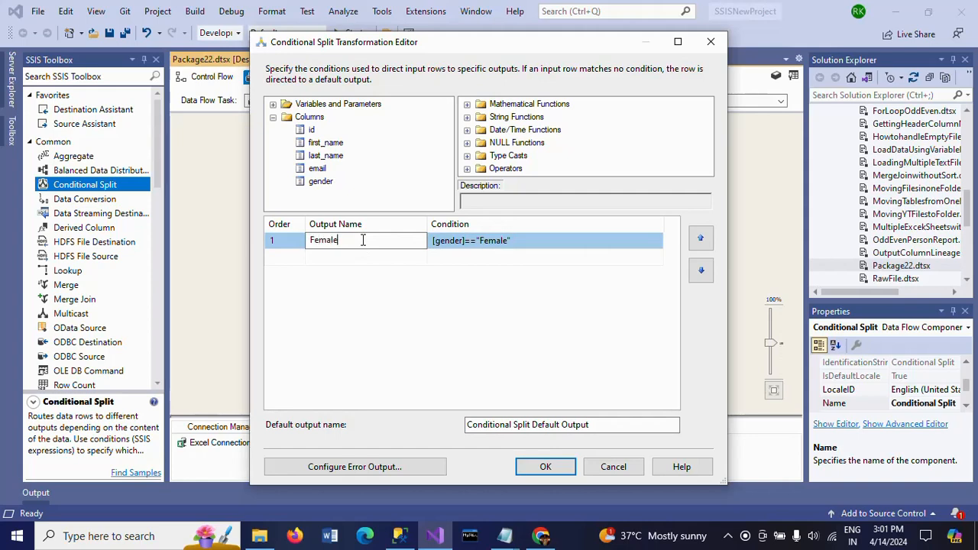
left_click(347, 362)
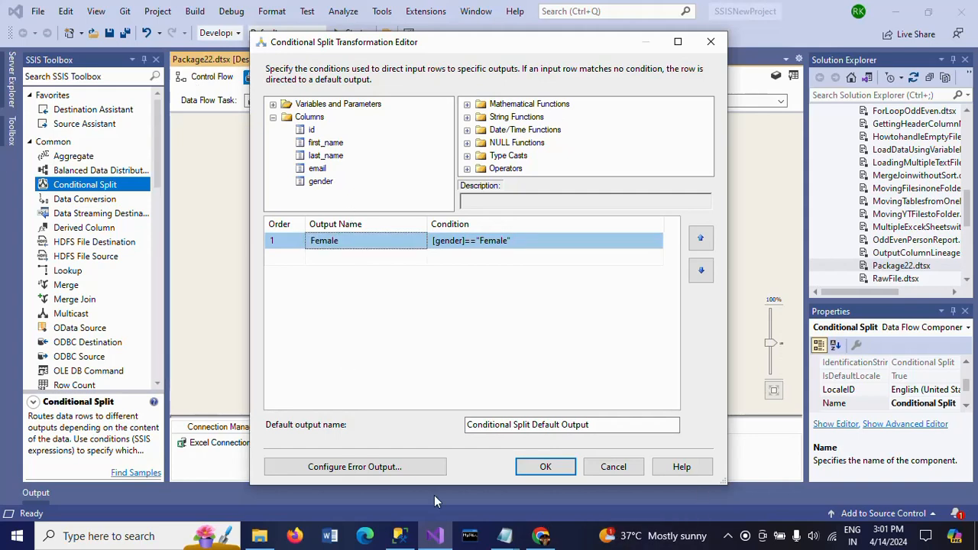
Step: Set the Conditional Split's default output name to Male and accept the configuration
left_click(536, 428)
double_click(537, 429)
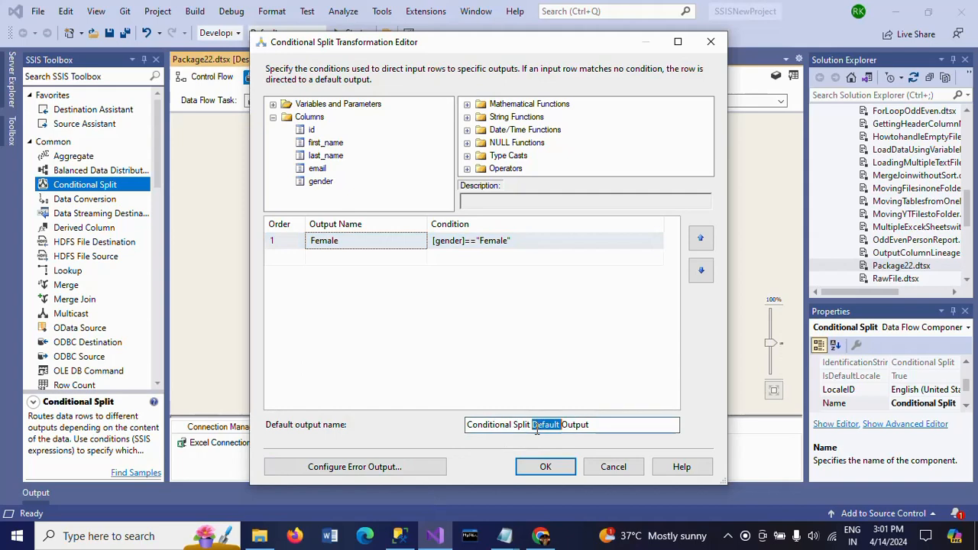
left_click(537, 429)
double_click(536, 428)
left_click(537, 429)
key("BackSpace")
key("BackSpace")
key("BackSpace")
key("BackSpace")
key("BackSpace")
key("BackSpace")
key("BackSpace")
key("BackSpace")
key("BackSpace")
key("BackSpace")
key("BackSpace")
key("BackSpace")
key("BackSpace")
key("BackSpace")
key("BackSpace")
key("BackSpace")
key("BackSpace")
key("BackSpace")
key("BackSpace")
key("BackSpace")
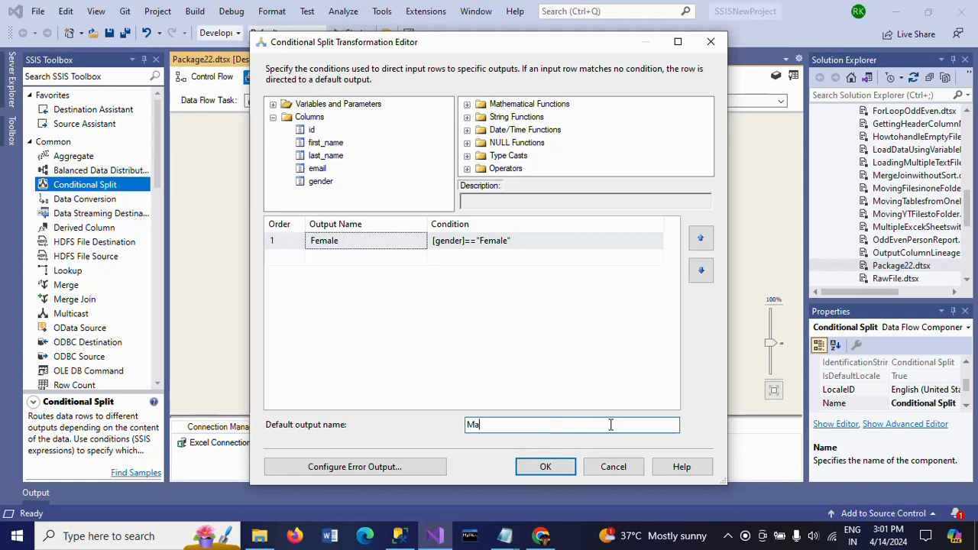
left_click(498, 242)
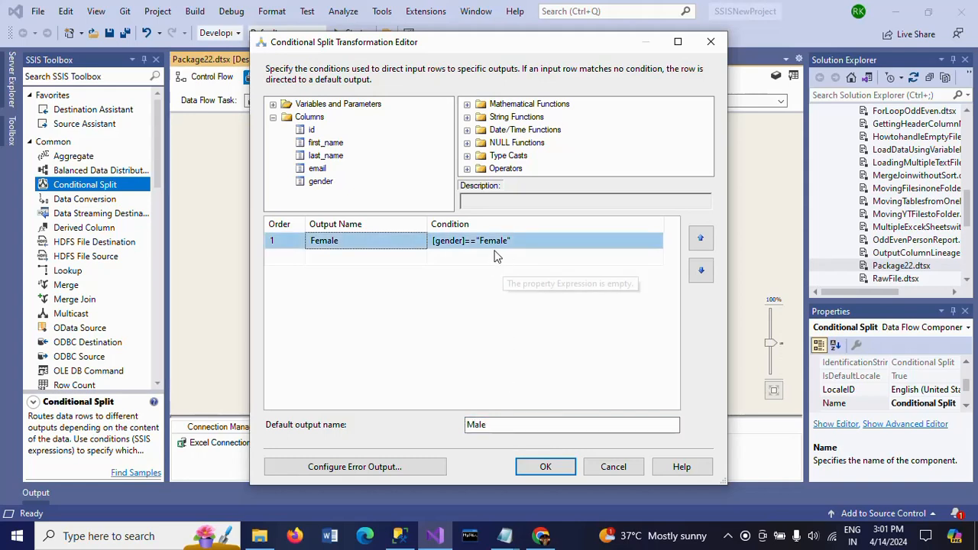
left_click(546, 467)
left_click(353, 340)
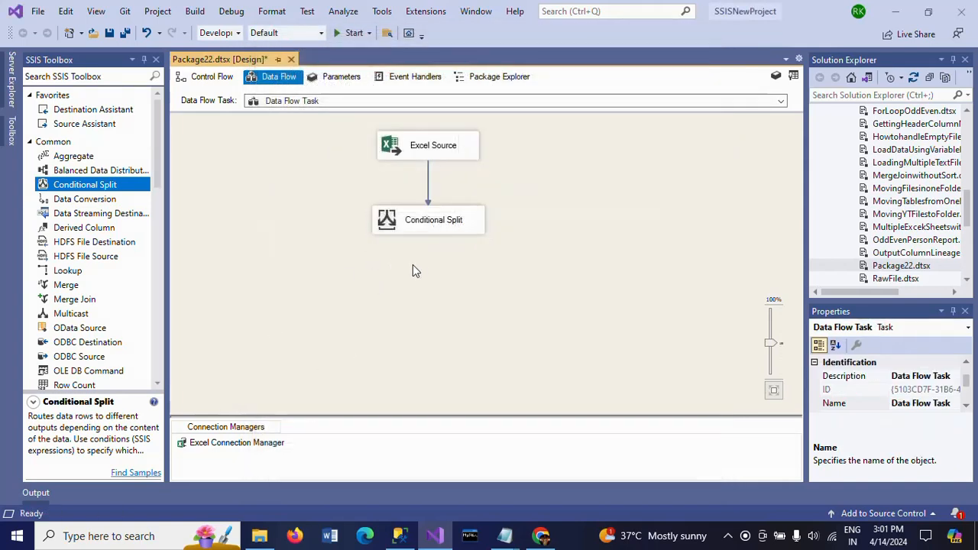
Step: Add two OLE DB Destination components side by side below the Conditional Split
scroll(161, 328, "down", 10)
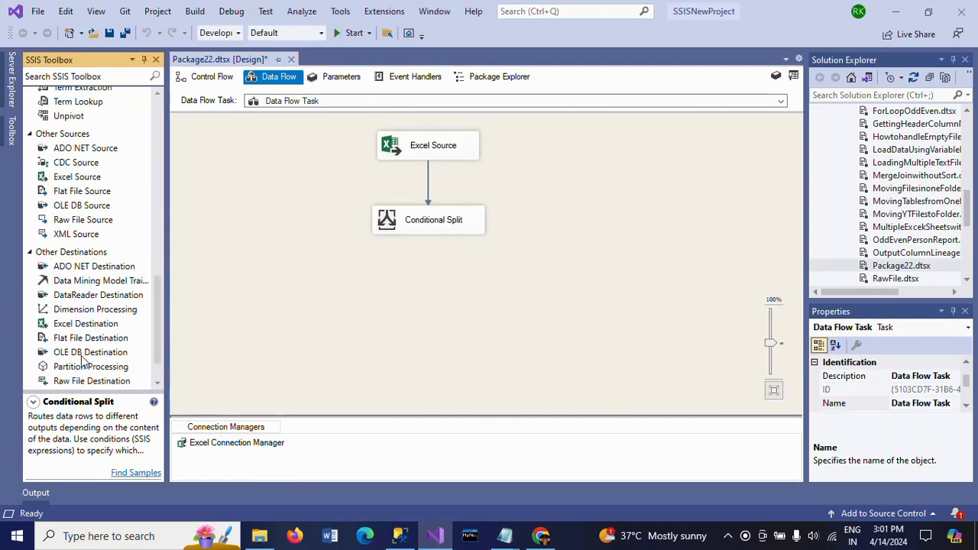
left_click_drag(82, 356, 226, 280)
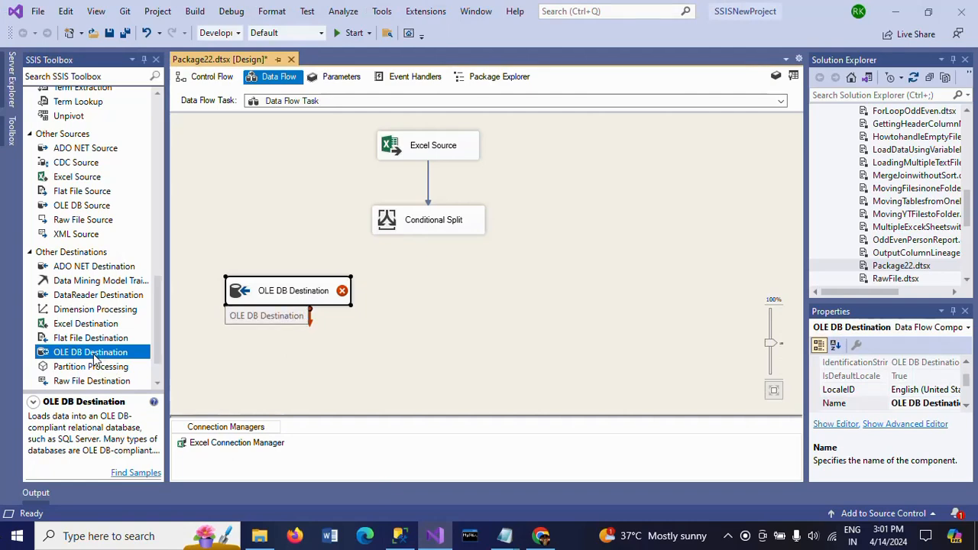
left_click_drag(97, 359, 526, 277)
Step: Connect the Conditional Split's Male output to the first OLE DB Destination and its Female output to the second one
left_click(442, 223)
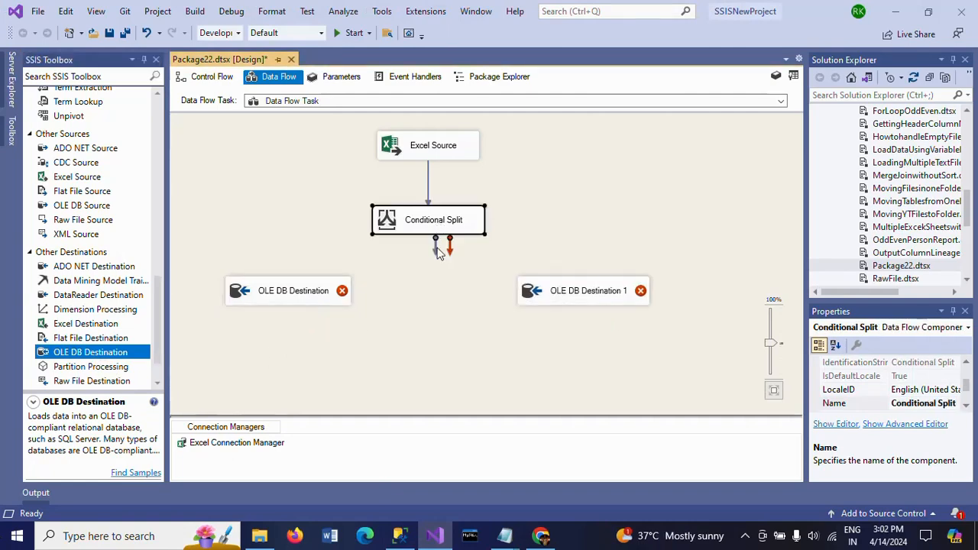
left_click_drag(440, 256, 275, 291)
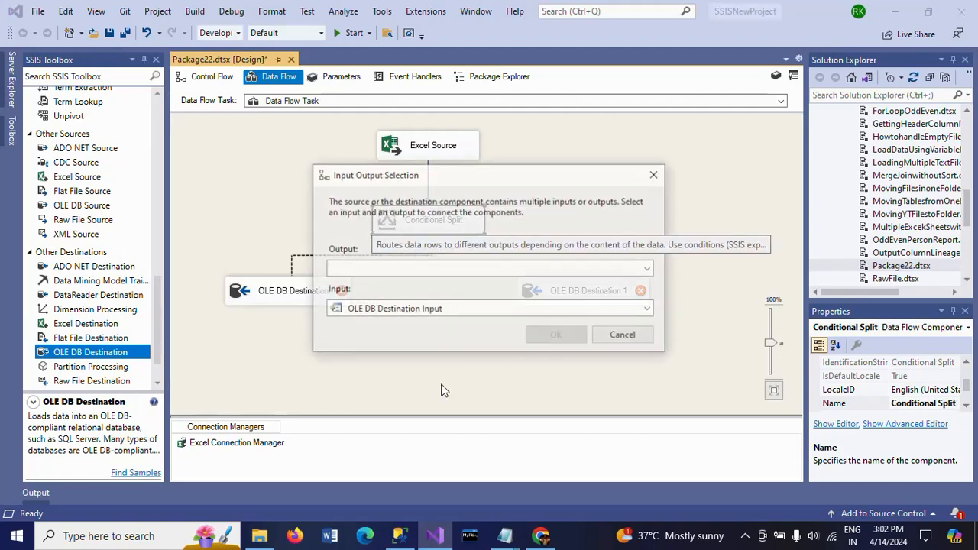
left_click(649, 269)
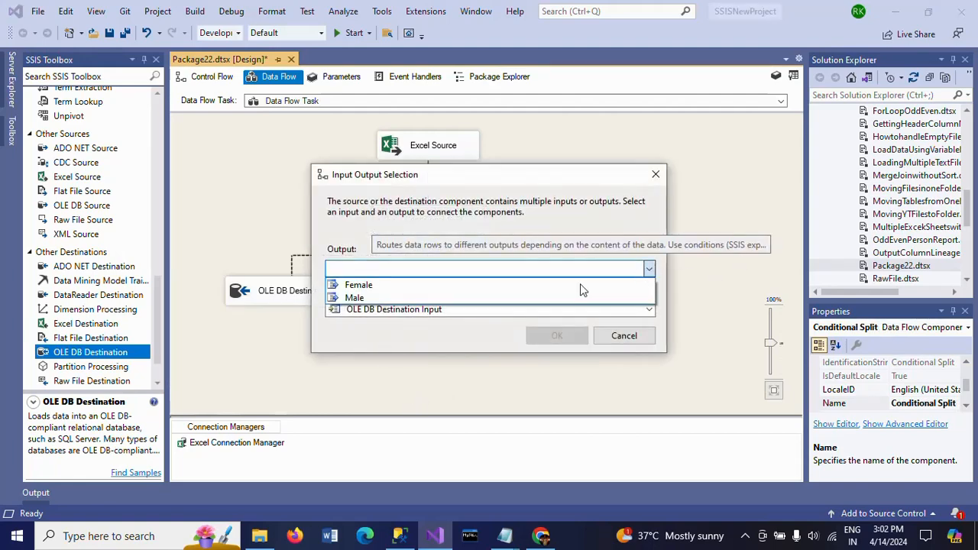
left_click(449, 299)
left_click(545, 338)
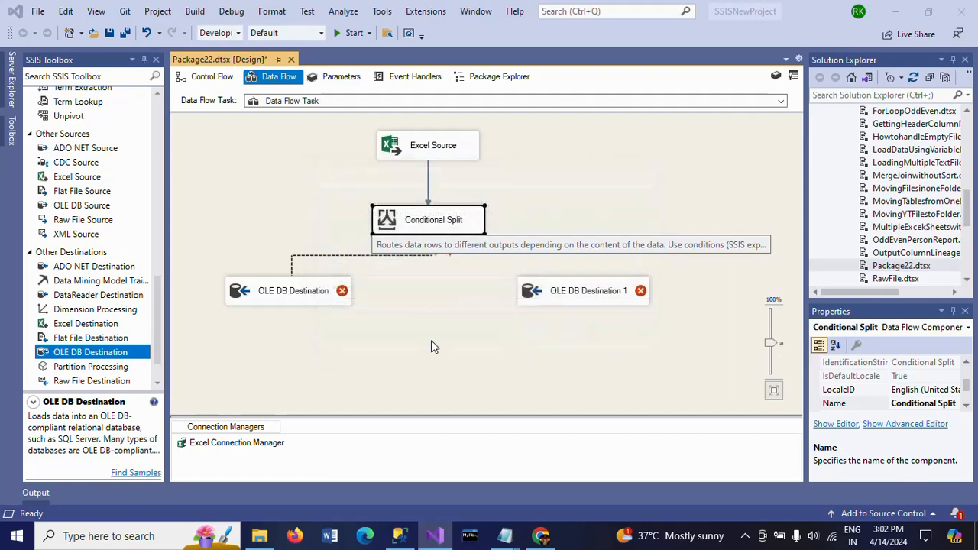
left_click(443, 226)
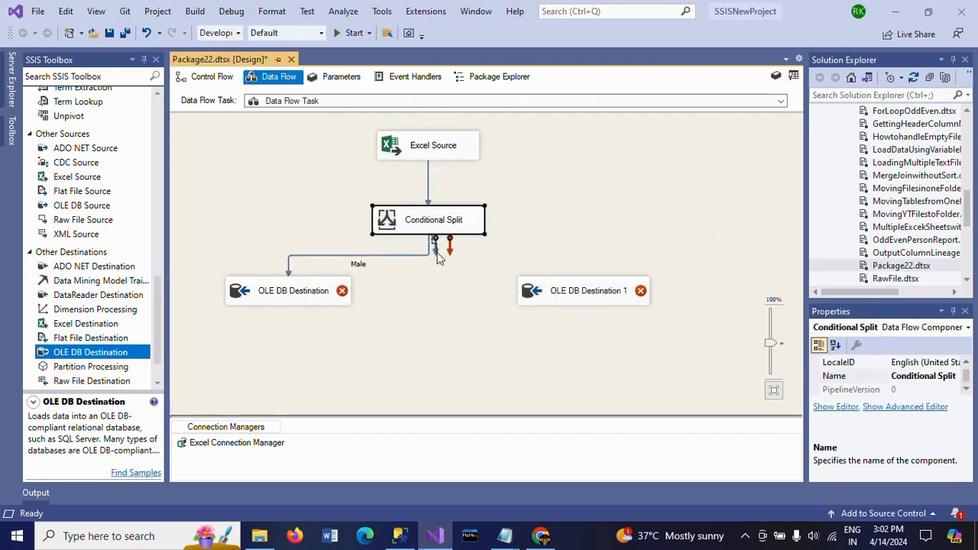
left_click_drag(439, 259, 577, 292)
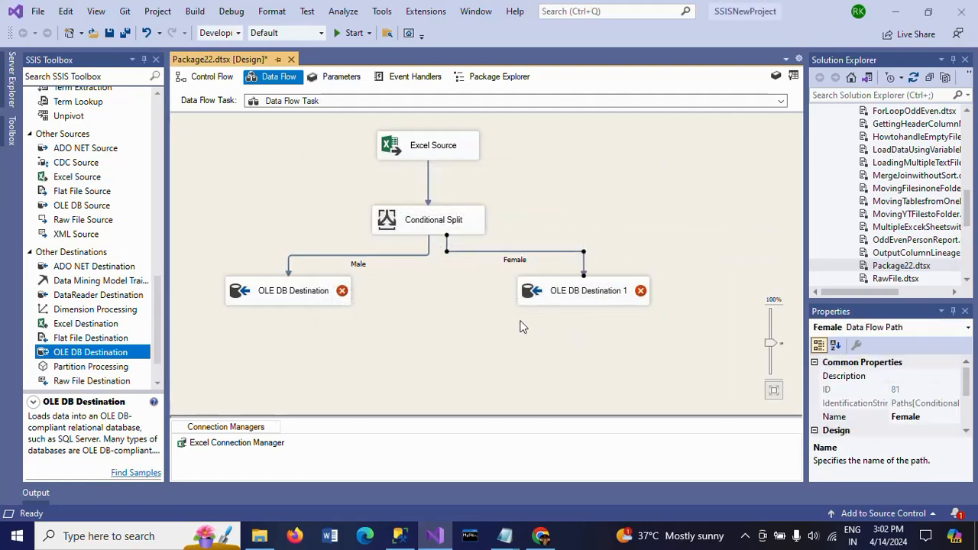
Step: Rename the OLE DB Destination fed by the Male output to Male and the other one to Female
left_click(279, 300)
left_click(280, 299)
type("Male")
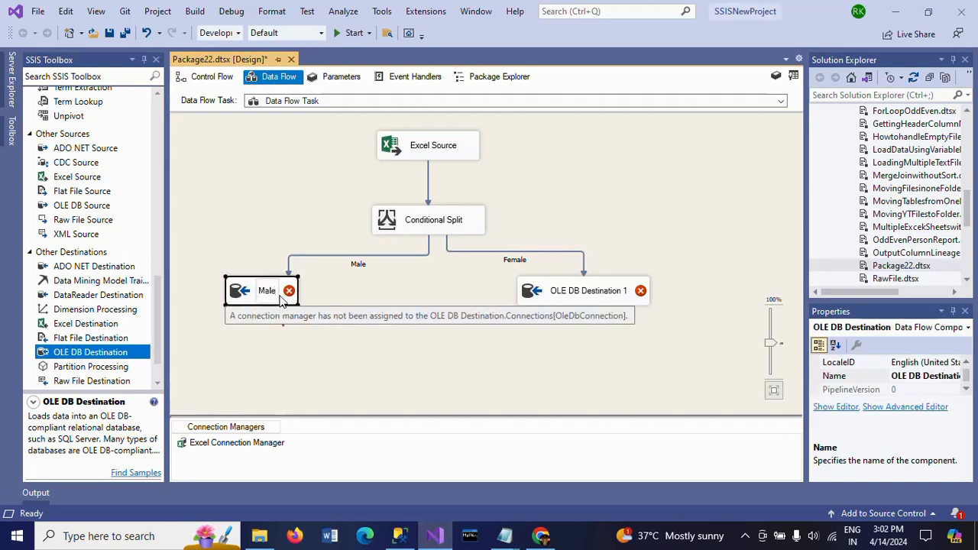
left_click(345, 353)
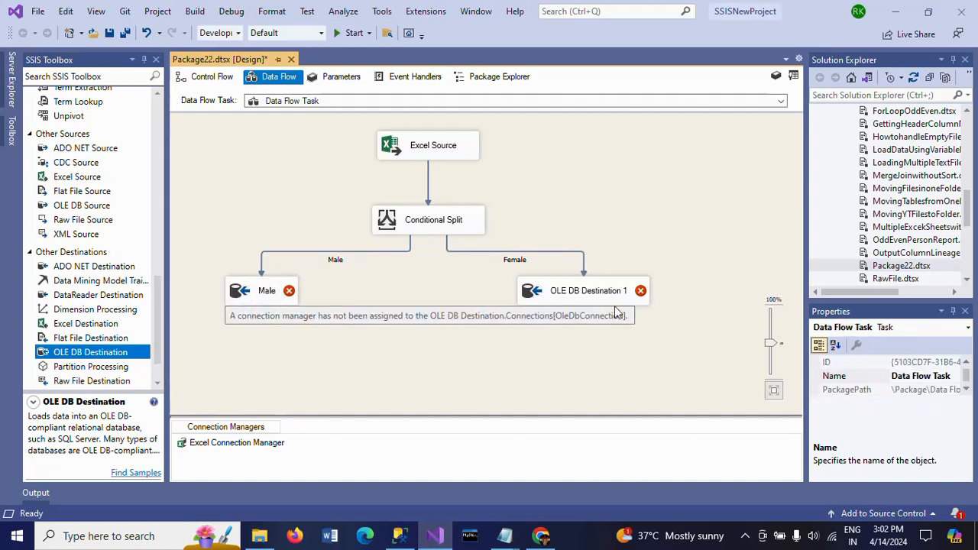
left_click(571, 293)
left_click(571, 292)
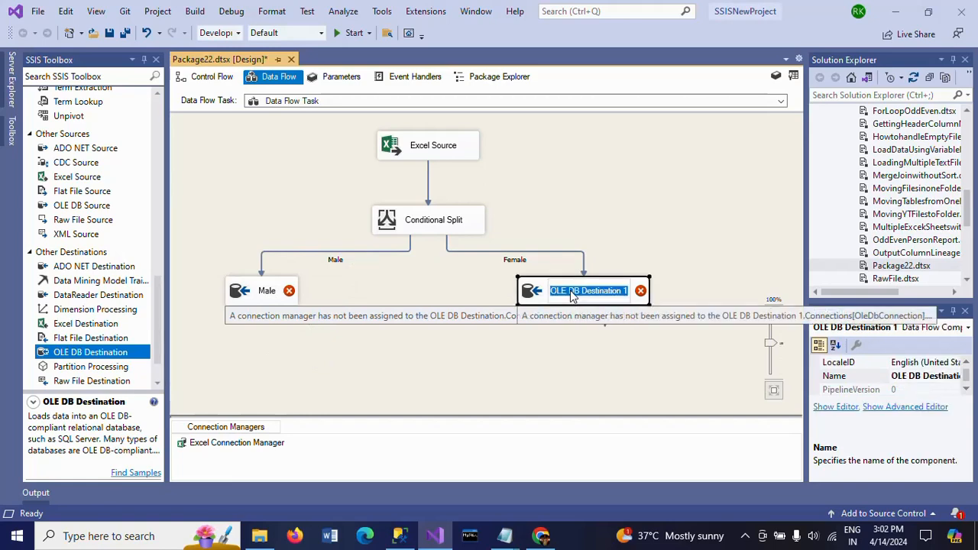
type("Female")
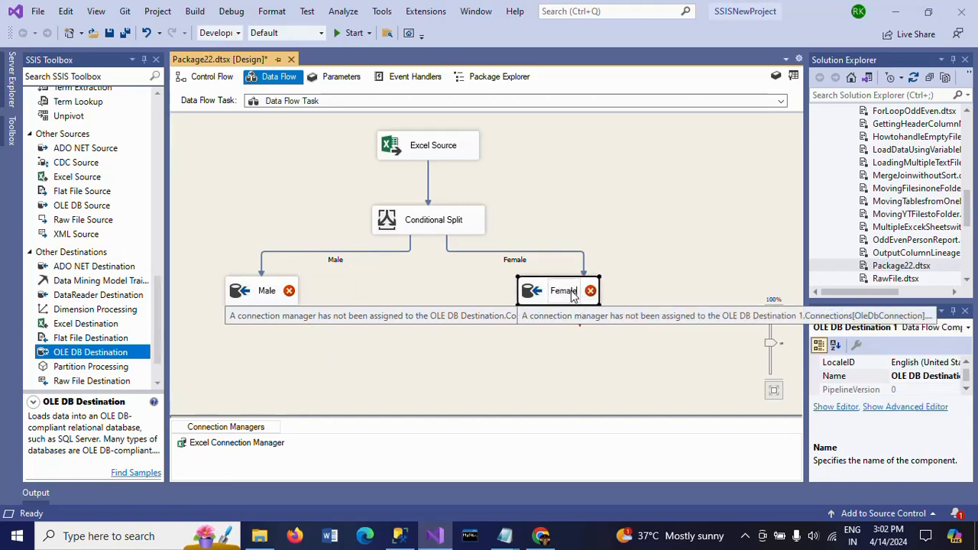
left_click(417, 277)
Step: Assign the Admin.HealthCare connection to the Male destination with the data access mode Table or view - fast load
left_click(237, 293)
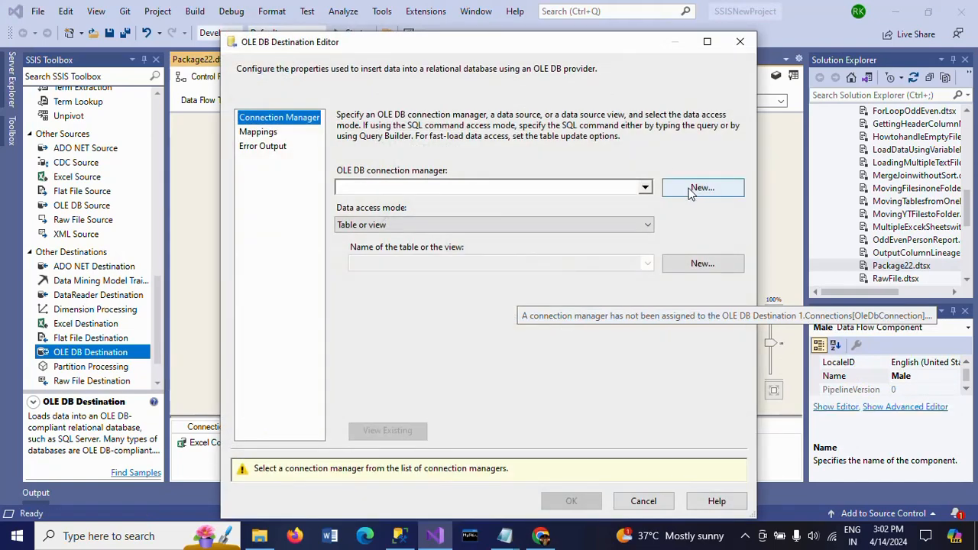
left_click(690, 189)
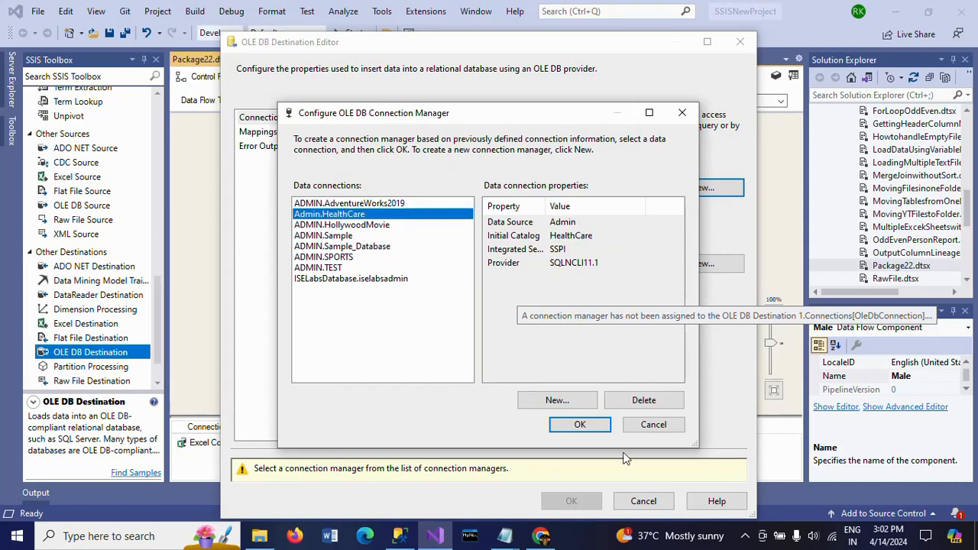
left_click(583, 425)
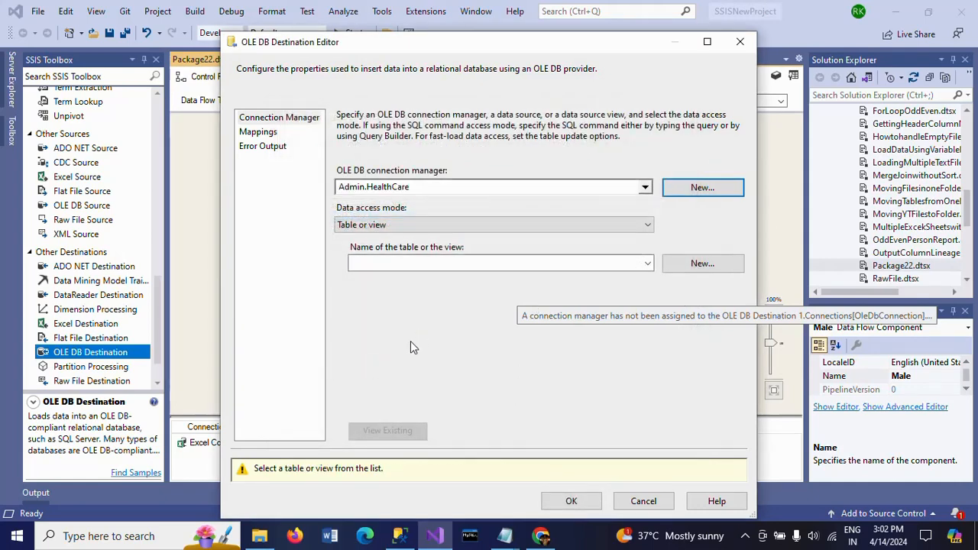
left_click(647, 227)
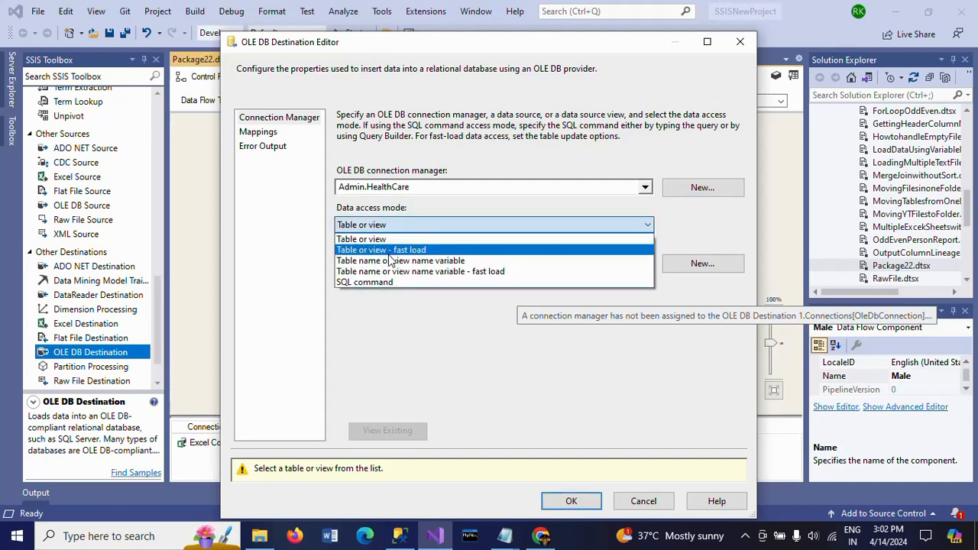
left_click(417, 249)
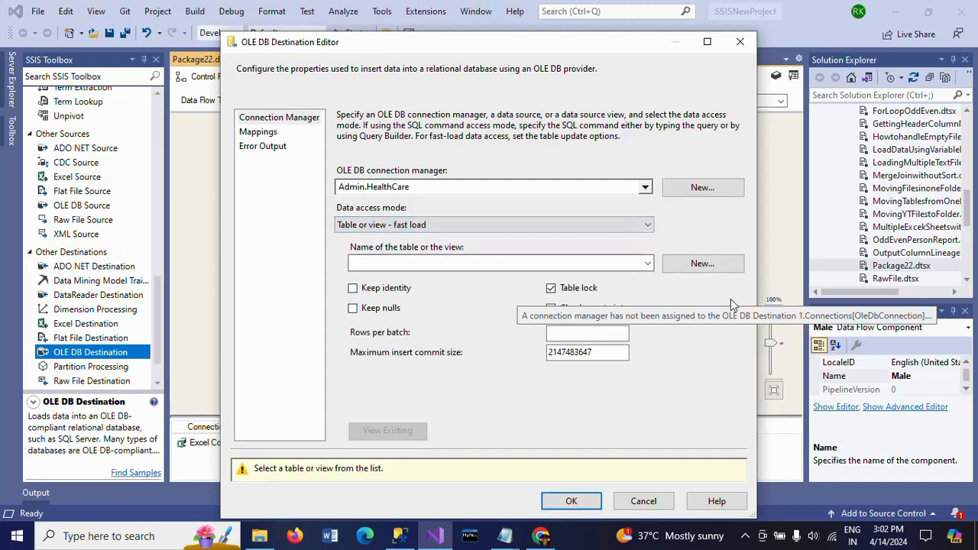
Step: Create a new [Male] table for the Male destination, map its columns and accept the configuration
left_click(701, 272)
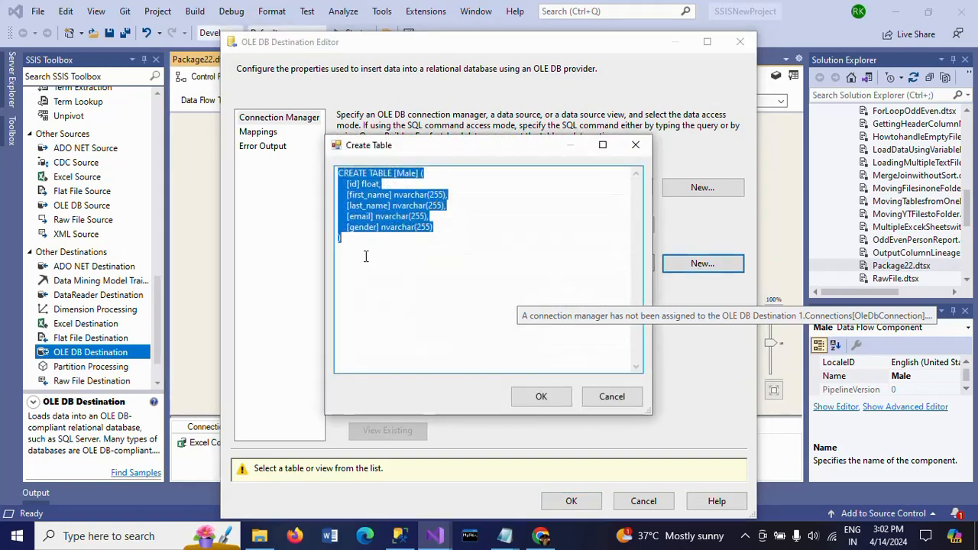
left_click(401, 278)
left_click(550, 398)
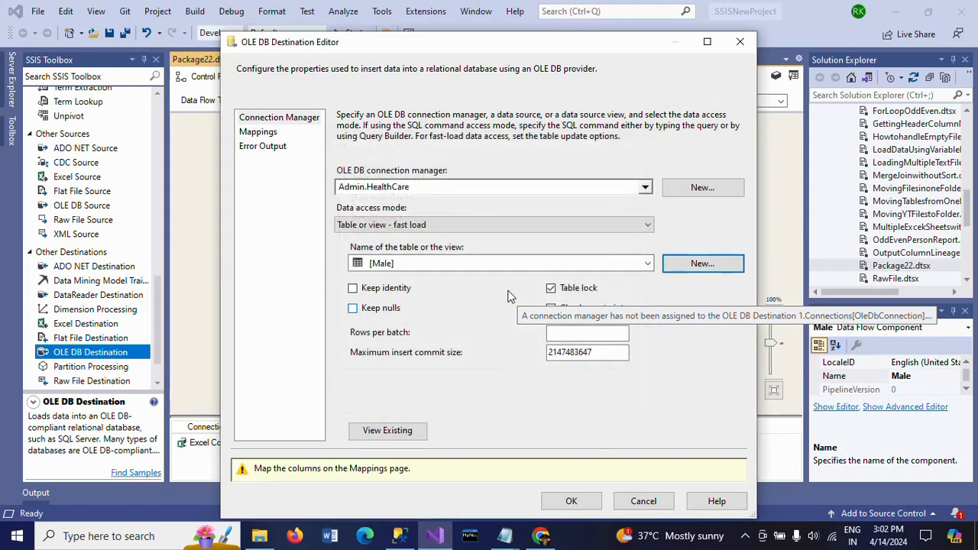
left_click(263, 134)
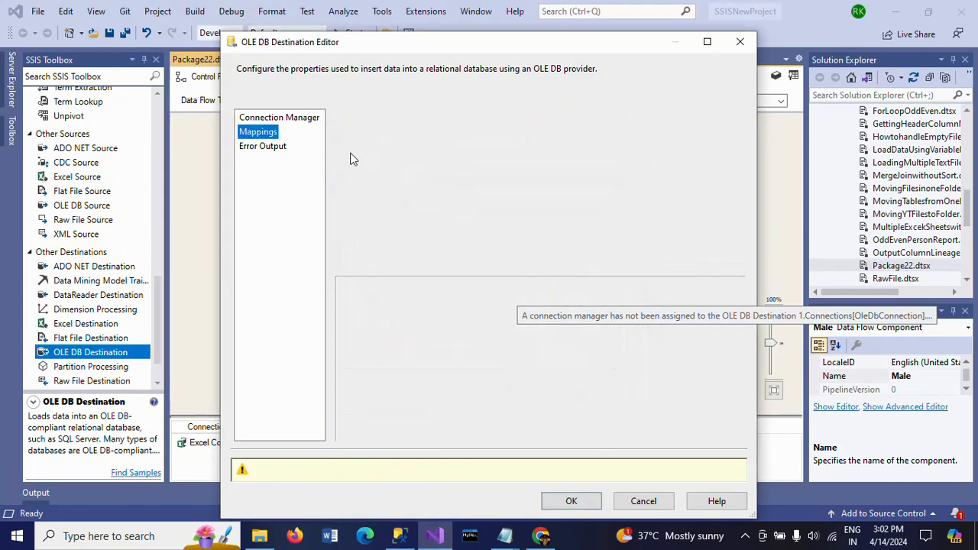
left_click(571, 467)
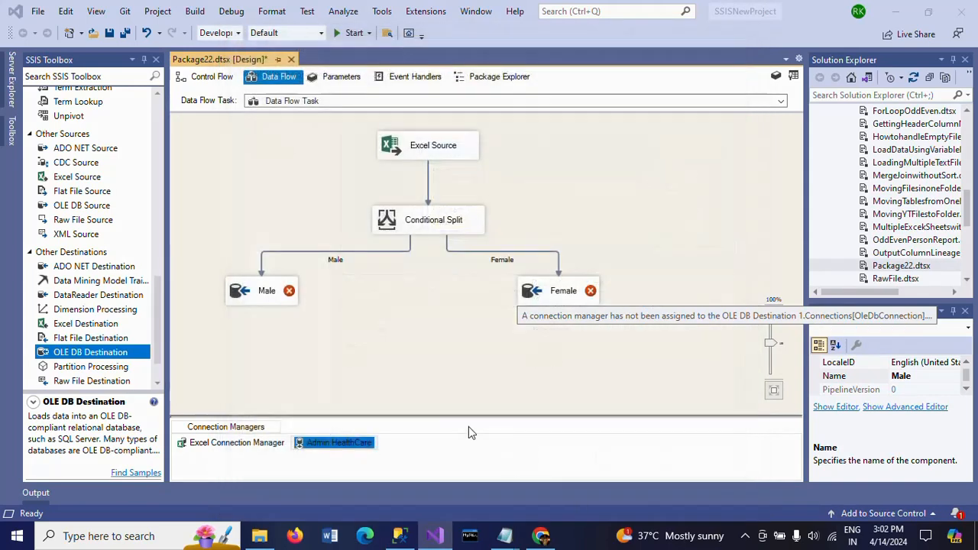
Step: Create a new [Female] table for the Female destination, map its columns and accept the configuration
double_click(537, 298)
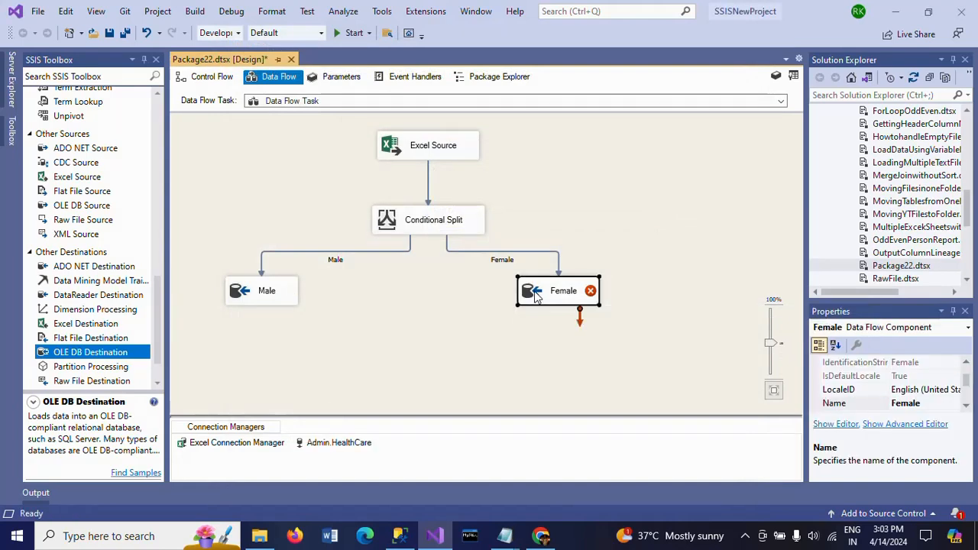
left_click(695, 268)
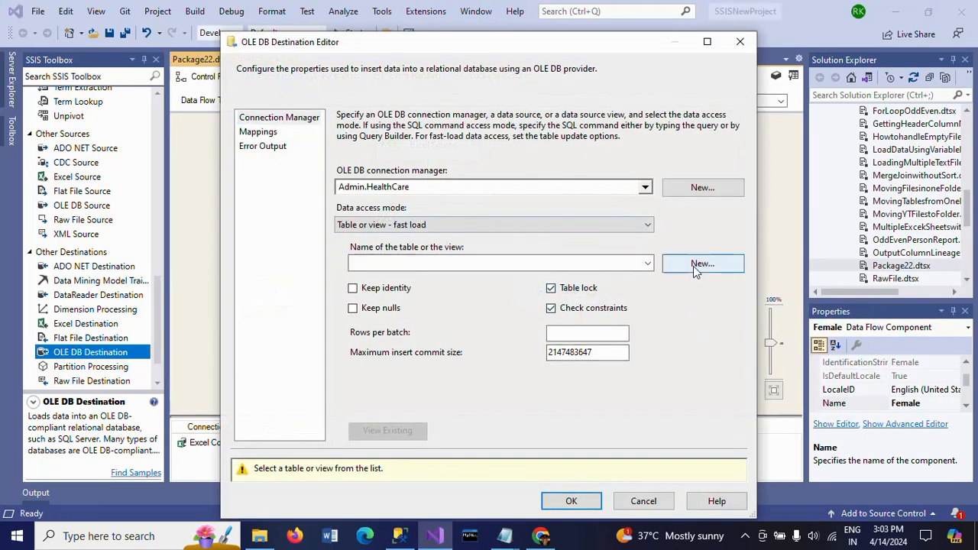
left_click(540, 396)
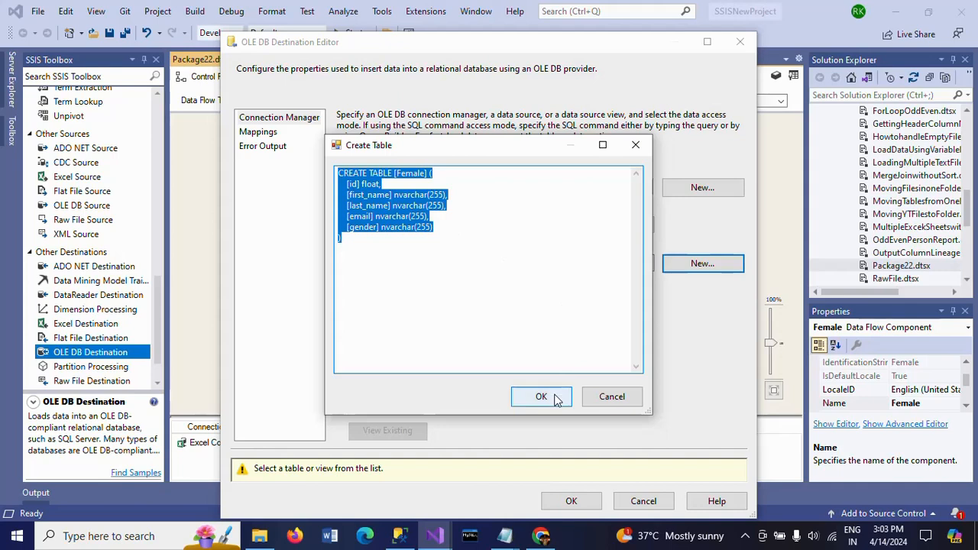
left_click(272, 134)
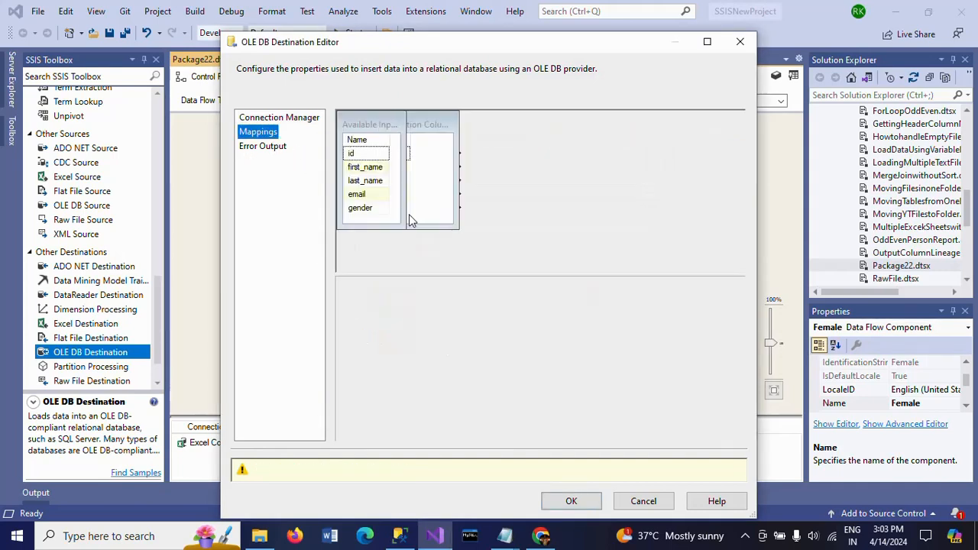
left_click(571, 467)
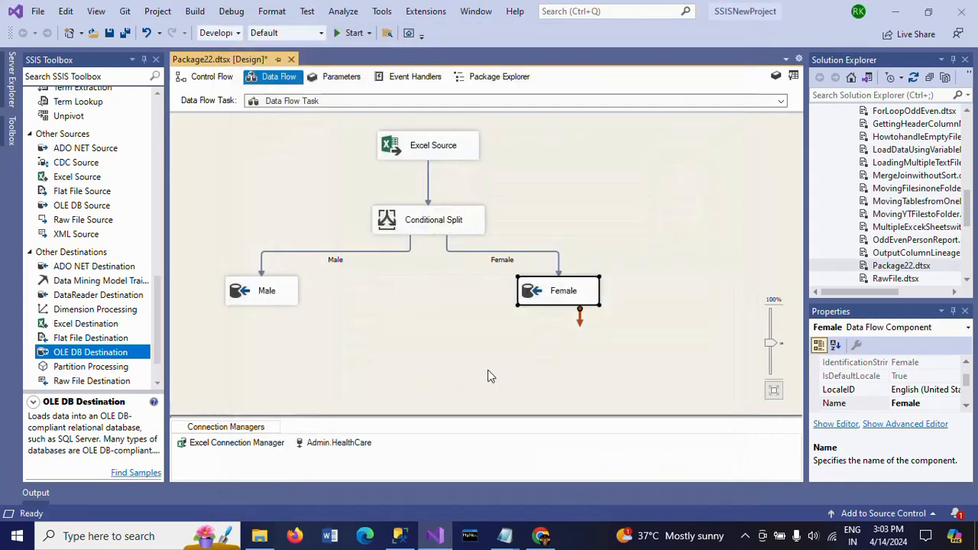
left_click(452, 352)
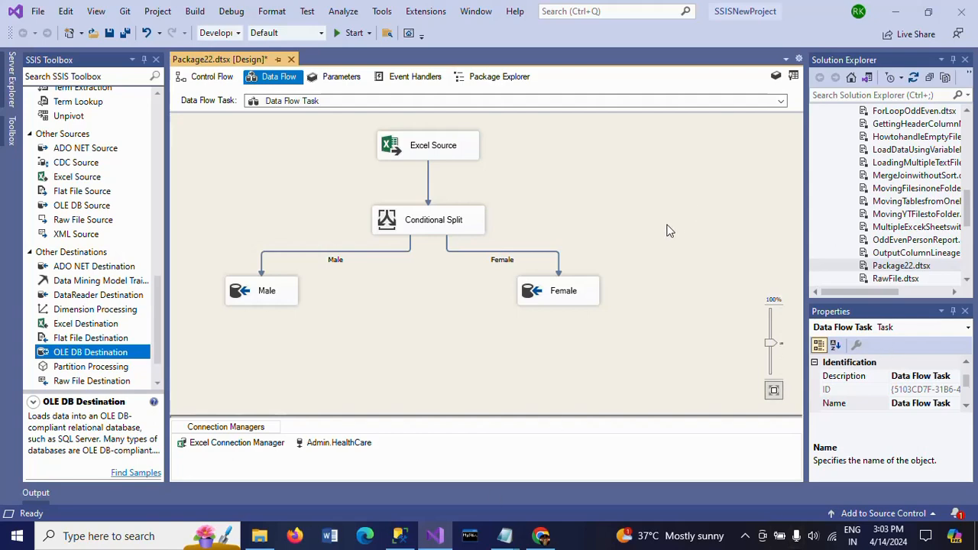
Step: Switch to SQL Server Management Studio and write the query "select * from male" against the HealthCare database
left_click(399, 536)
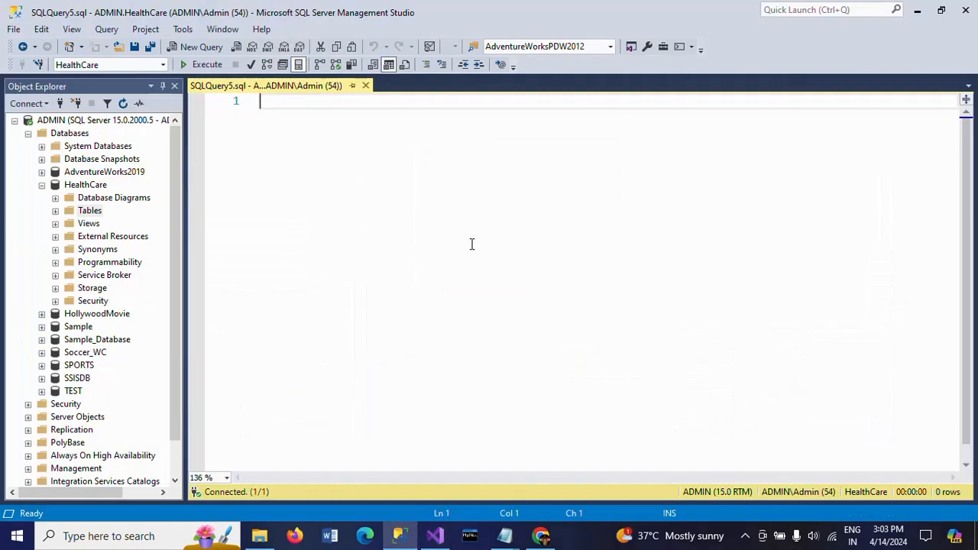
type("s")
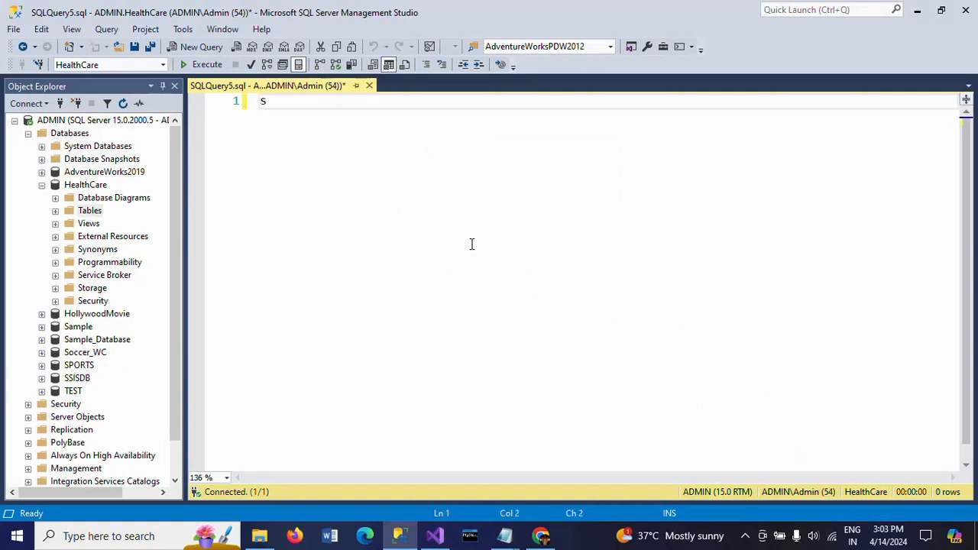
type("elect * from mal")
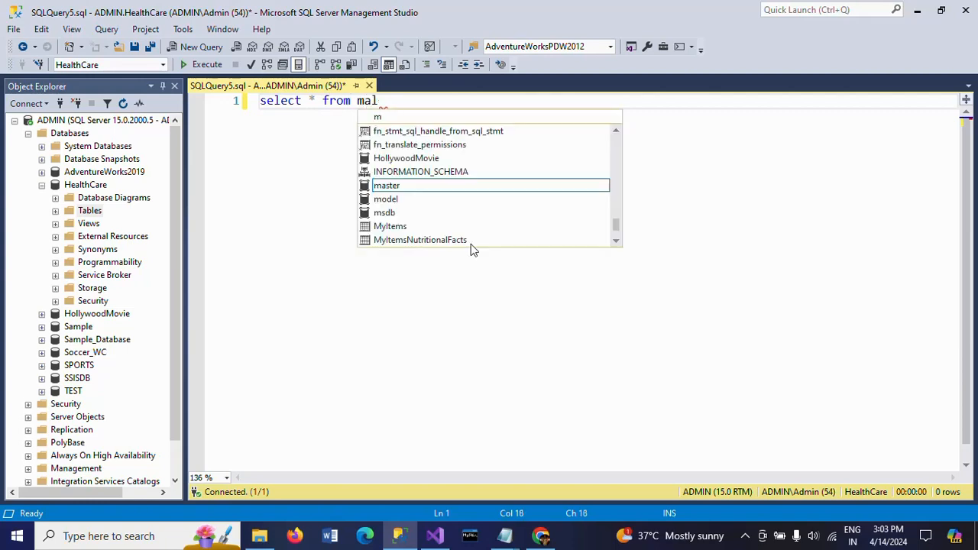
type("e")
key("Escape")
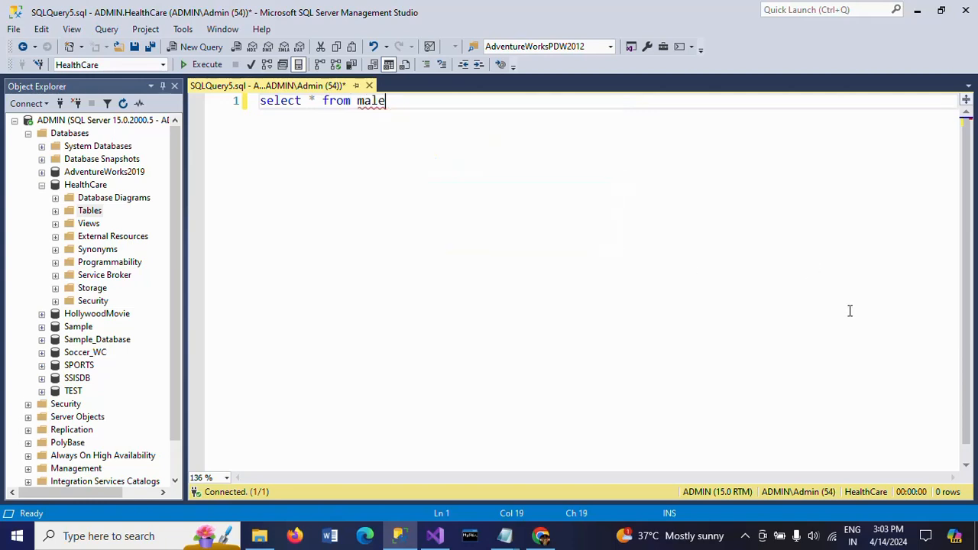
Step: Add a second query, "select * from female", two lines below the male query and execute both
key("ctrl+a")
key("ctrl+c")
left_click(662, 207)
key("Return")
key("Return")
key("ctrl+v")
key("BackSpace")
key("BackSpace")
key("BackSpace")
key("BackSpace")
type("female")
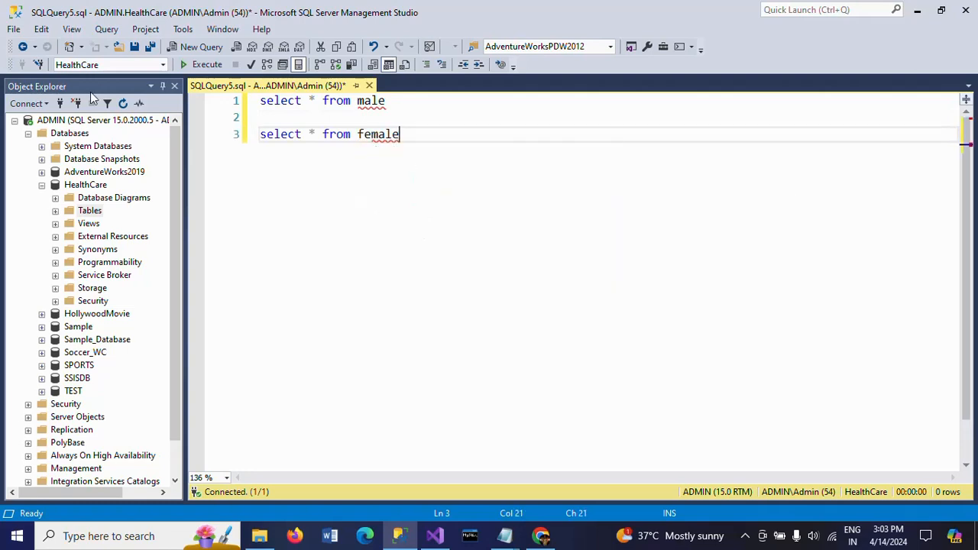
left_click(203, 65)
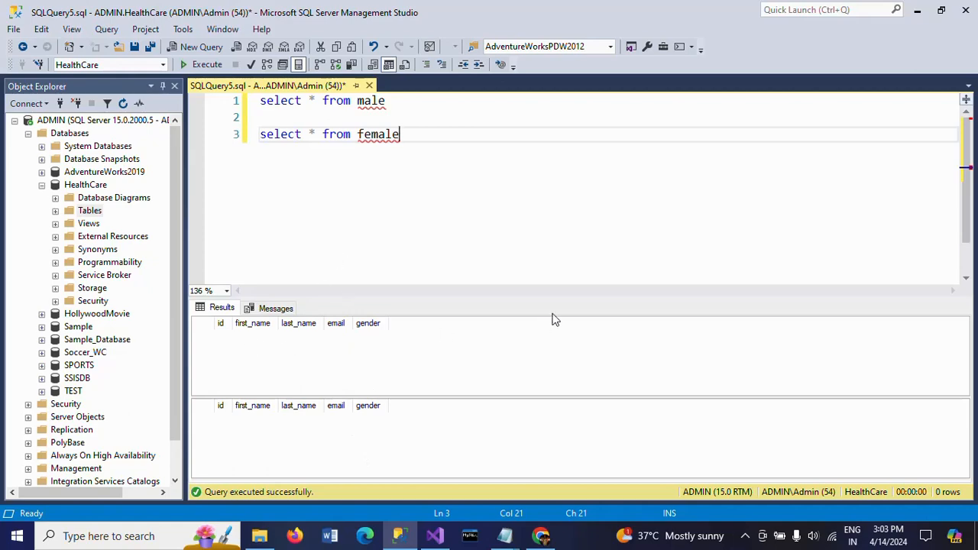
Step: Switch back to Visual Studio, run the package to load both tables, and stop debugging when execution completes
key("alt+Tab")
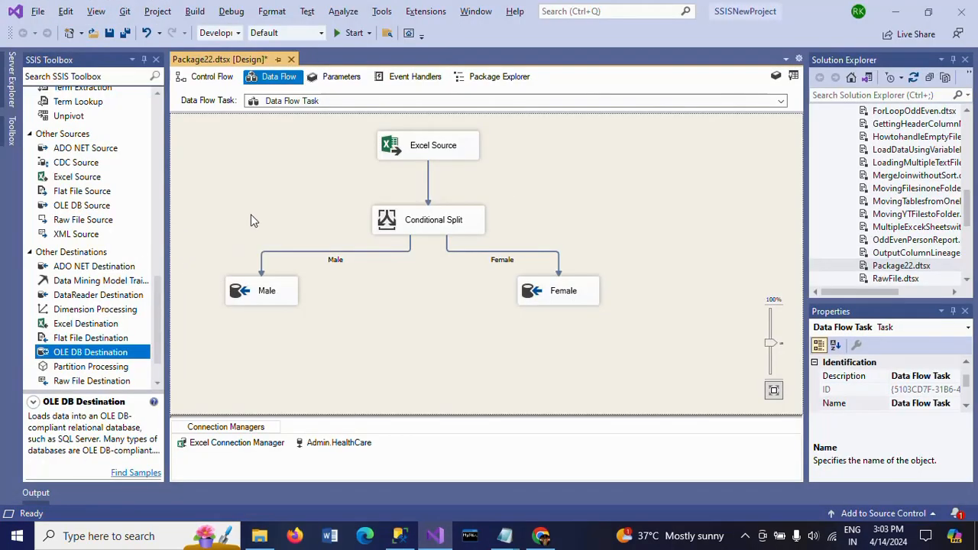
left_click(347, 33)
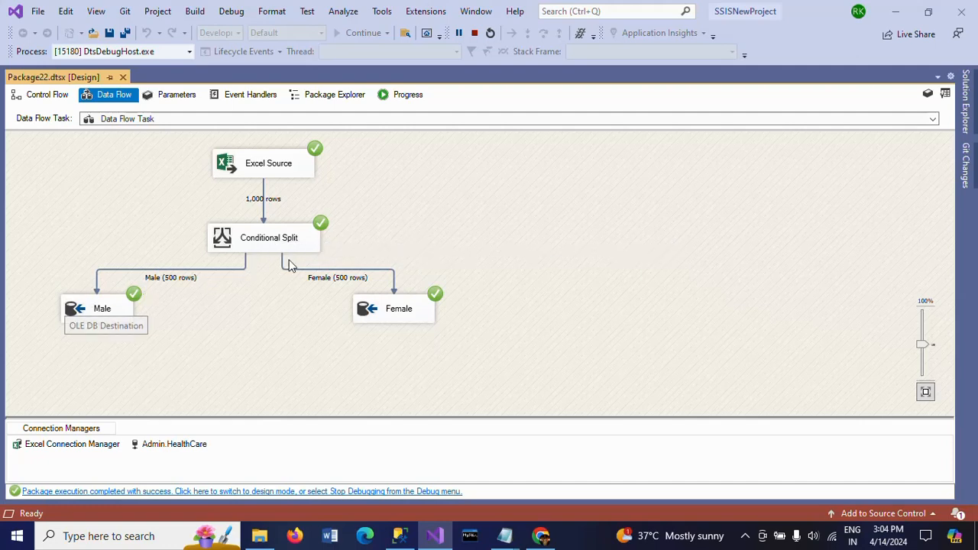
left_click(475, 33)
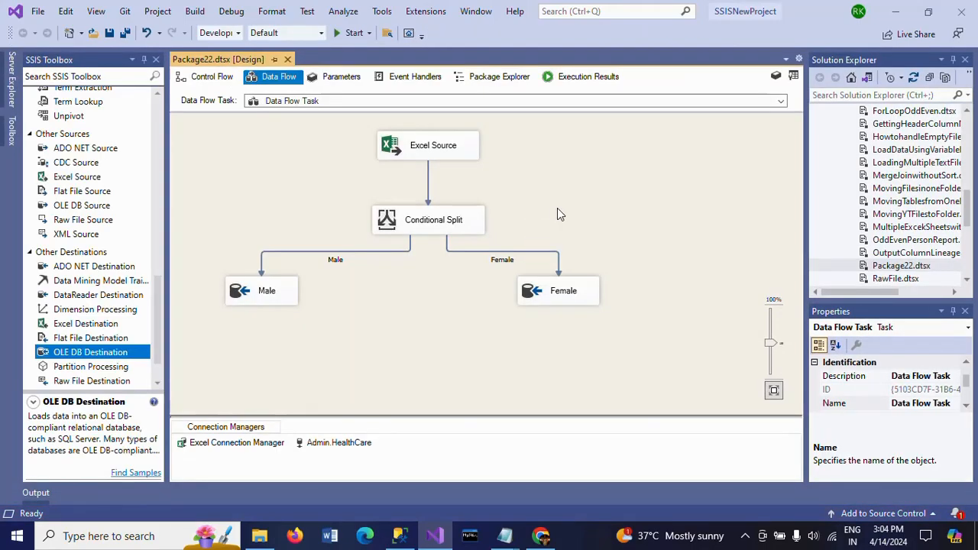
Step: Switch to SQL Server Management Studio and change the male query to "select COUNT(*) from male"
key("alt+Tab")
left_click(315, 100)
key("BackSpace")
type("COUN")
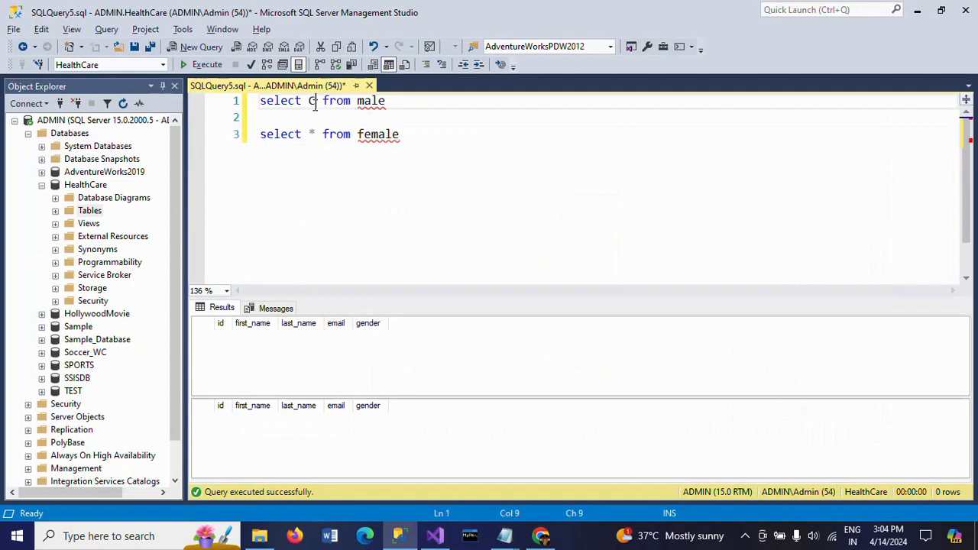
type("T(")
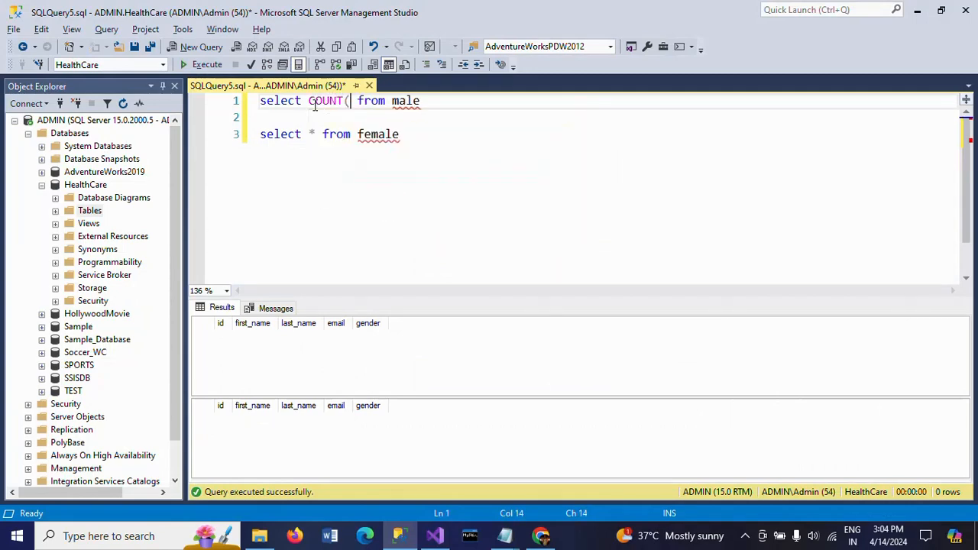
type("*")
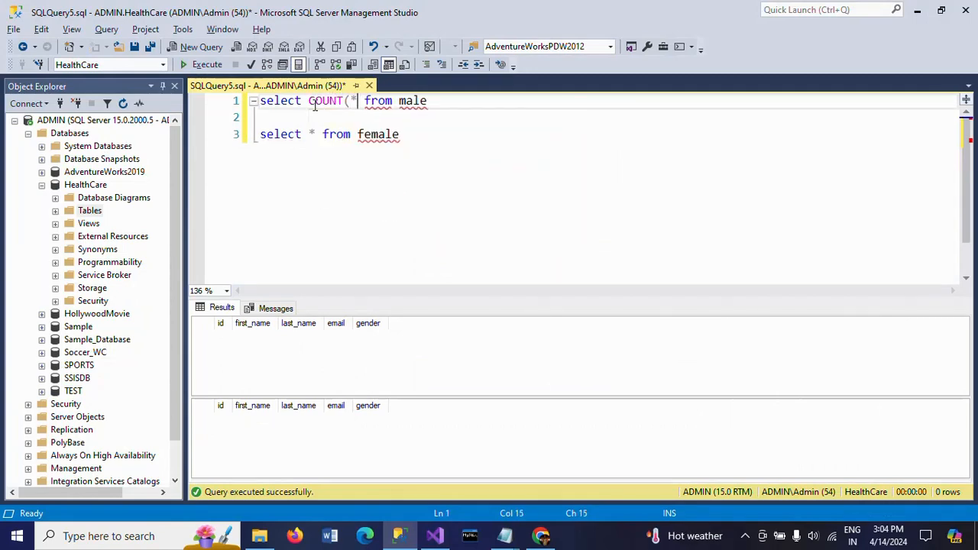
type(")")
Step: Change the female query to "select COUNT(*) from female", execute both count queries and return to Visual Studio
left_click(317, 134)
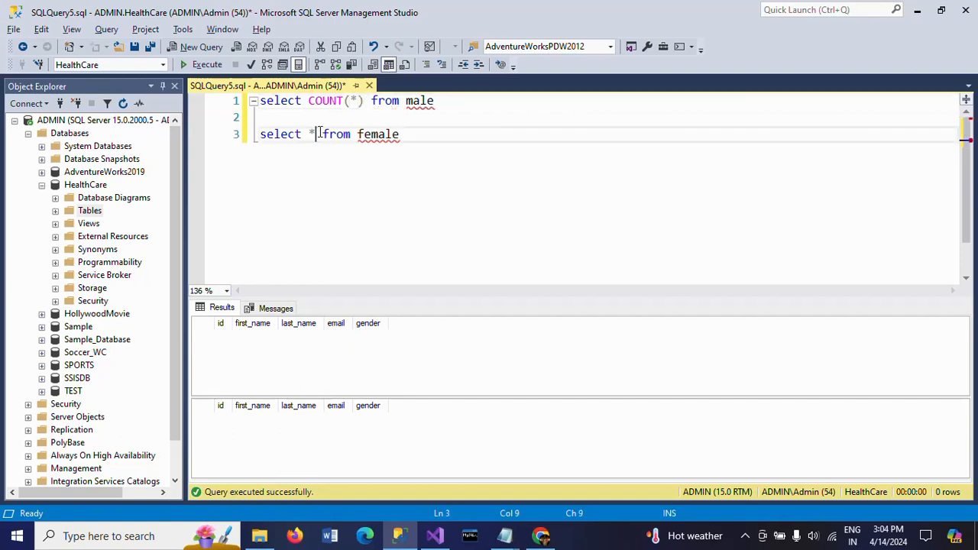
key("BackSpace")
type("COUNT(*)")
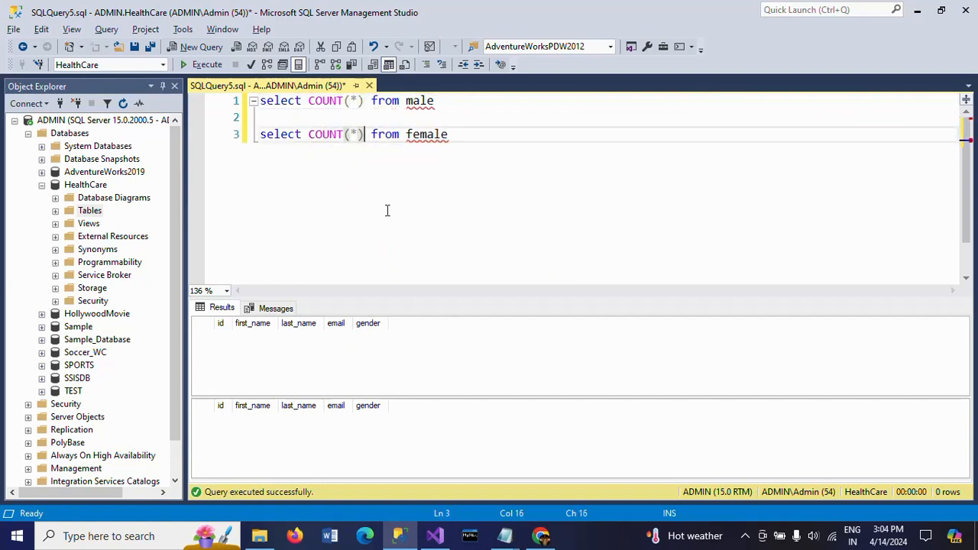
left_click(384, 134)
key("F5")
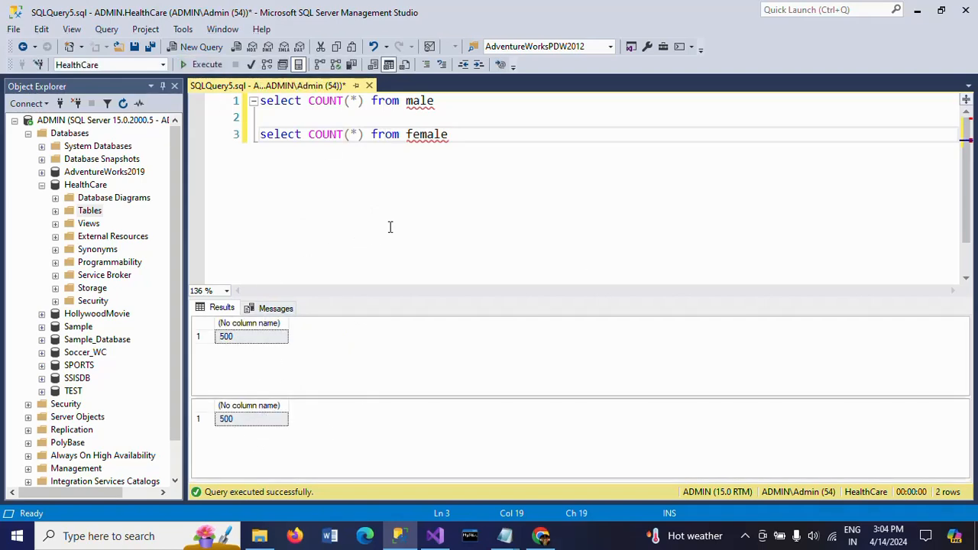
key("alt+Tab")
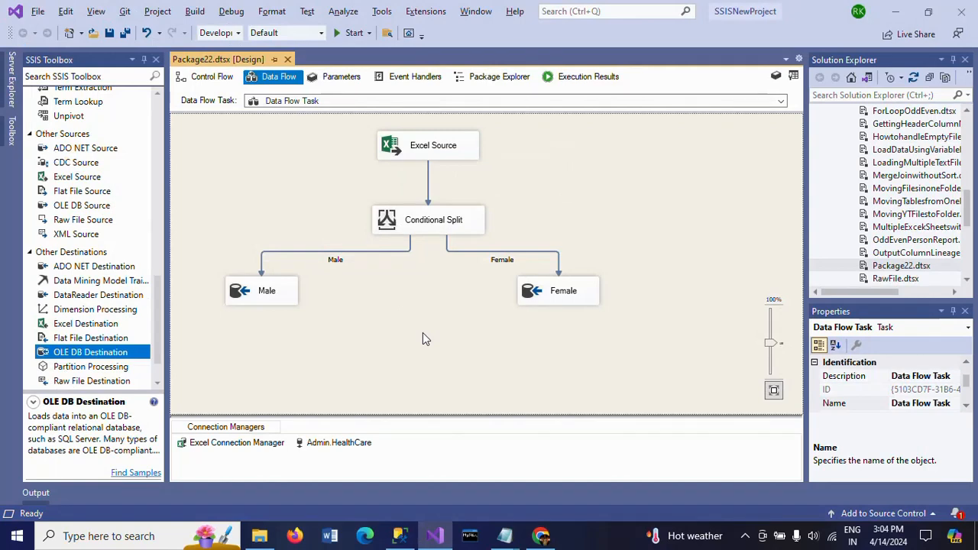